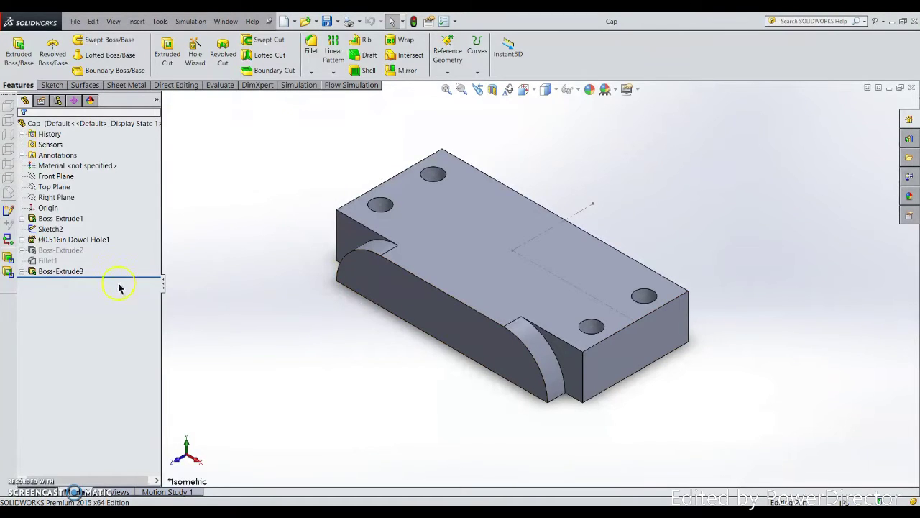
Suppress the Boss-Extrude3 feature in the feature tree
left_click(70, 271)
right_click(49, 272)
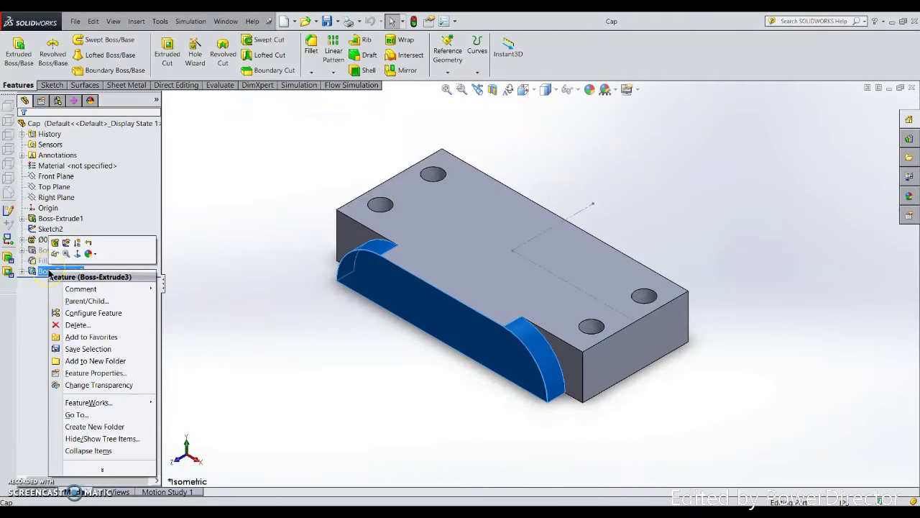
left_click(77, 245)
Unsuppress Boss-Extrude2 and Fillet1, then check Sketch4 under Boss-Extrude2
left_click(46, 249)
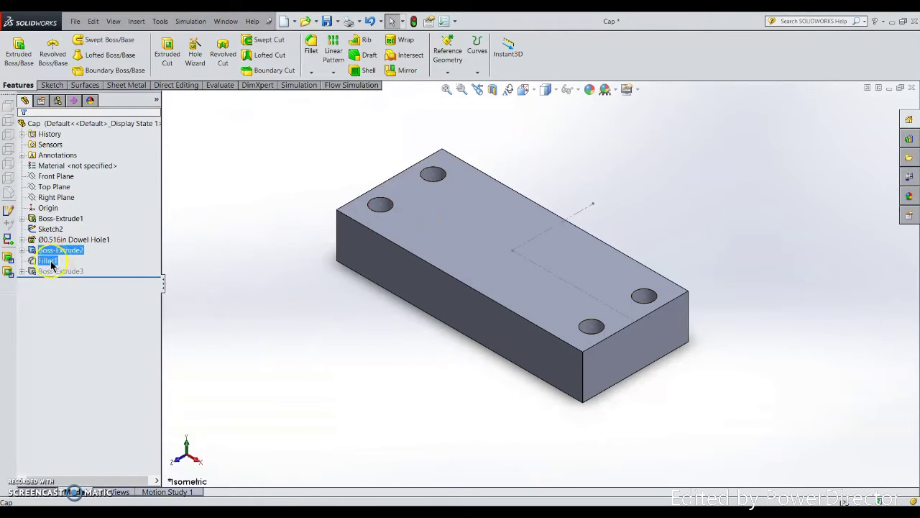
left_click(51, 262, "ctrl")
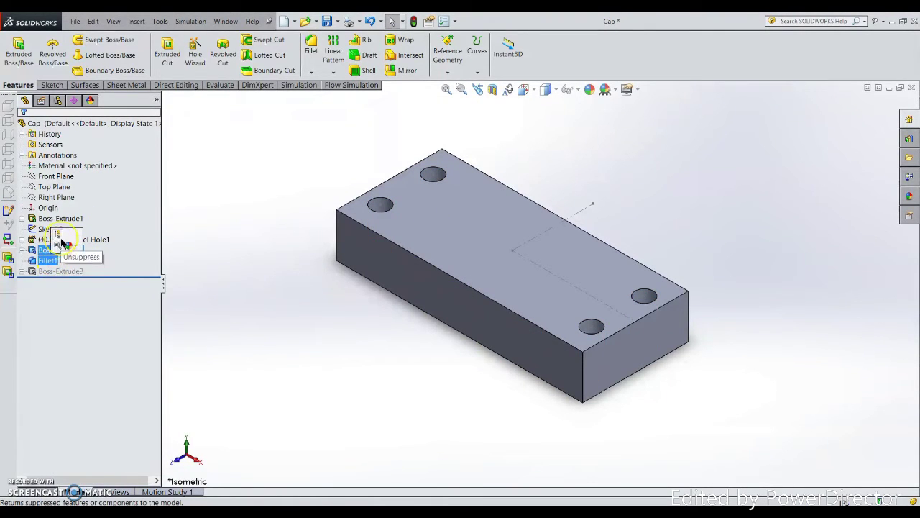
left_click(63, 243)
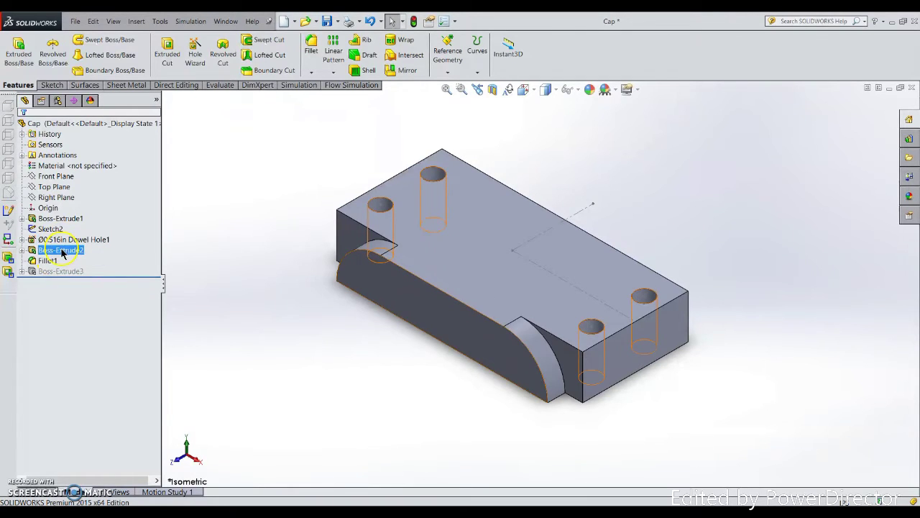
left_click(22, 249)
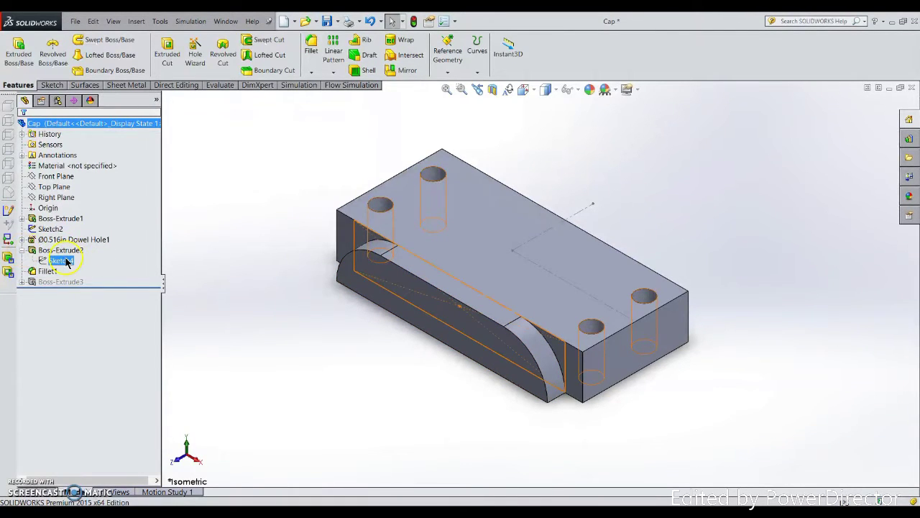
left_click(67, 262)
left_click(53, 277, "ctrl")
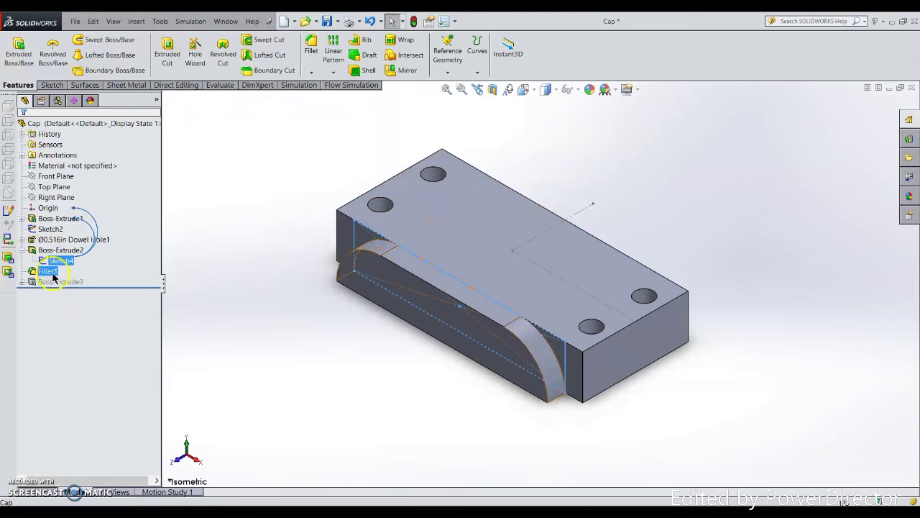
left_click(257, 396)
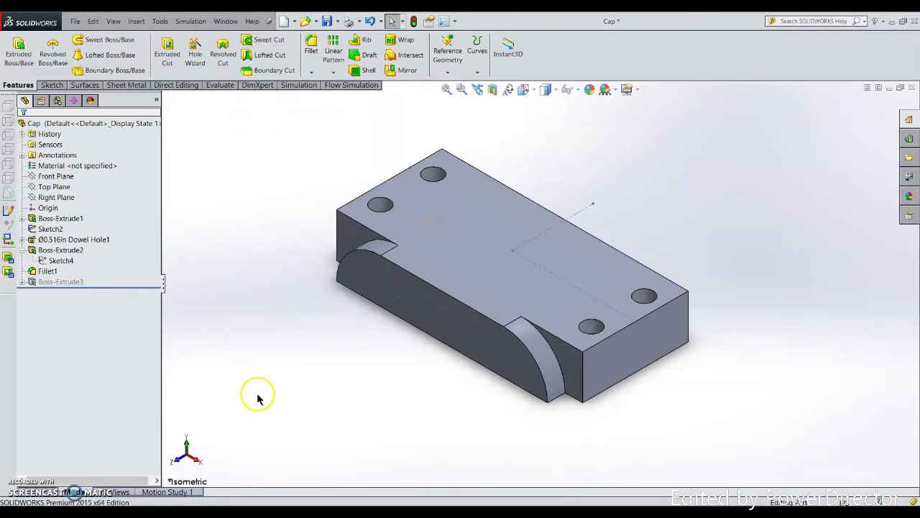
left_click(22, 249)
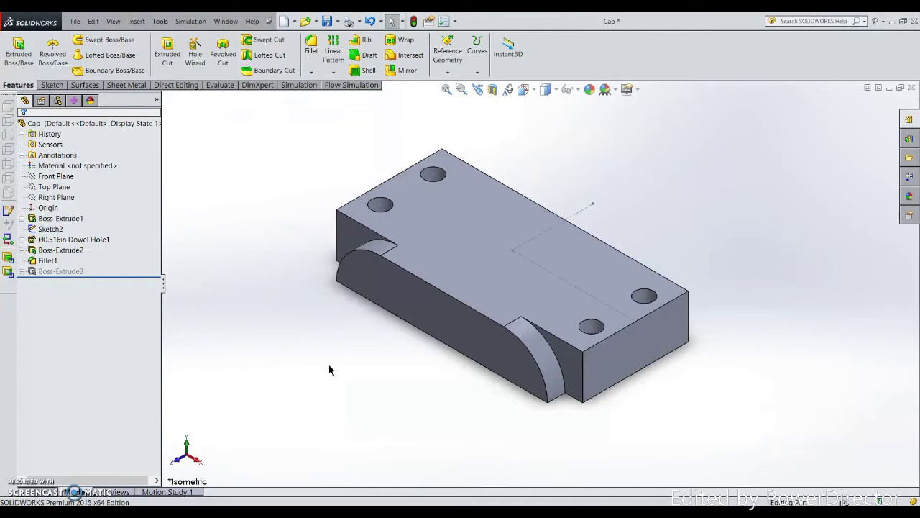
Review the CAP drawing, then return to the Cap part model
left_click(323, 345)
left_click(415, 410)
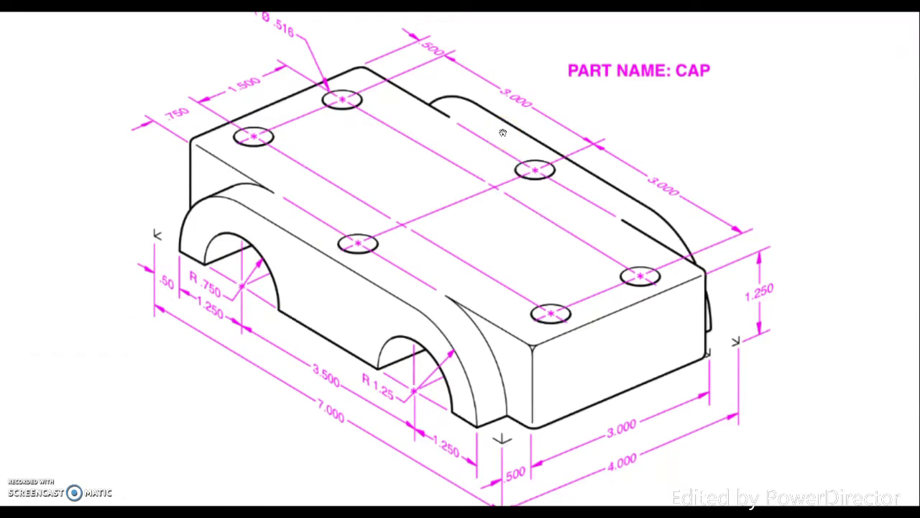
key("alt+Tab")
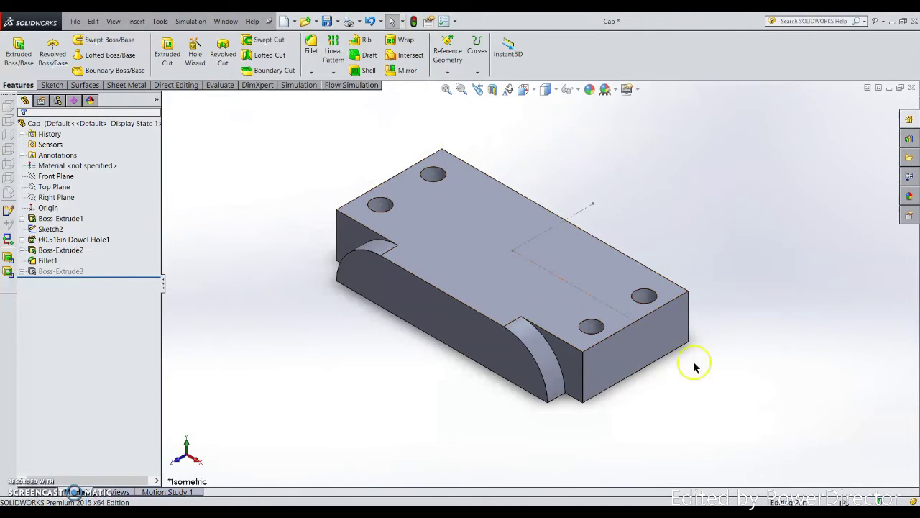
Start a new reference plane on the flat boss end face at a 0° angle
left_click(447, 72)
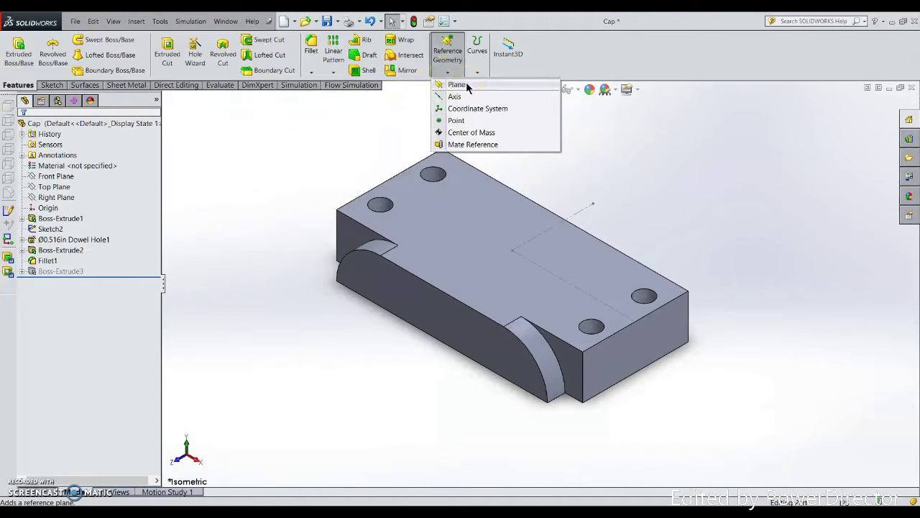
left_click(457, 84)
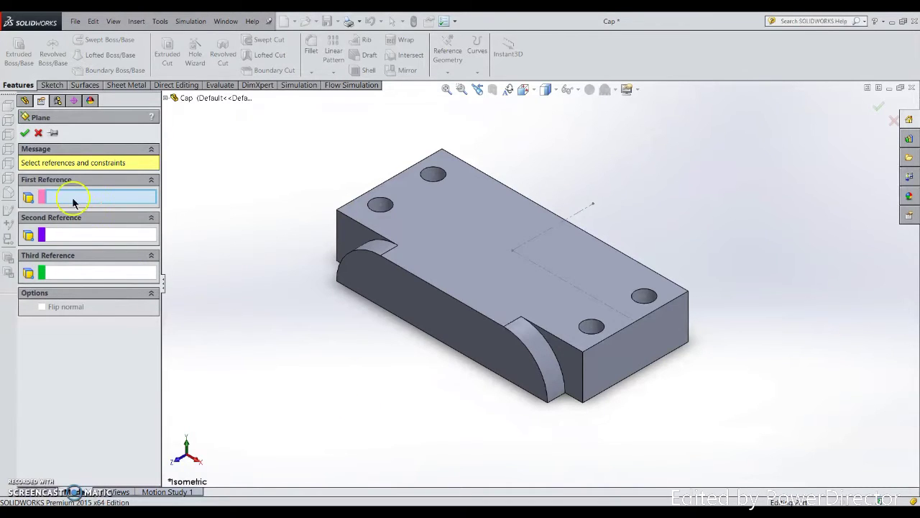
left_click(541, 420)
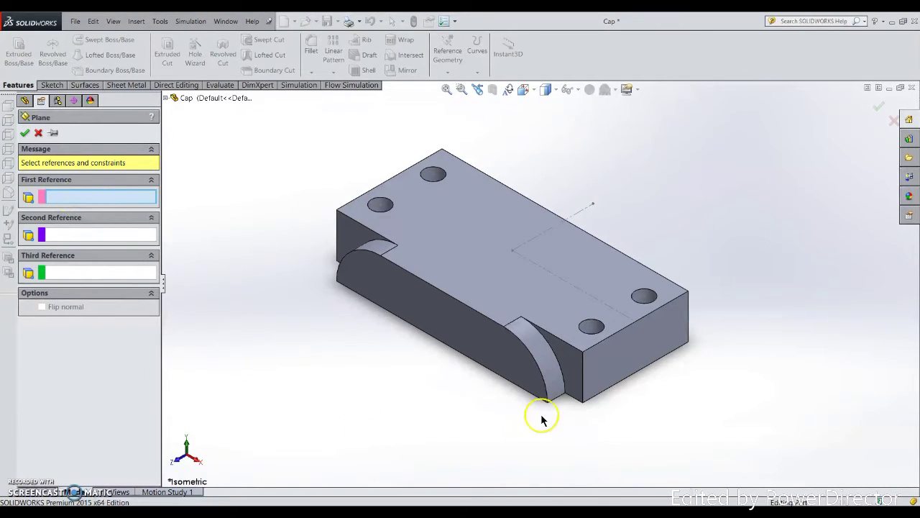
left_click(572, 375)
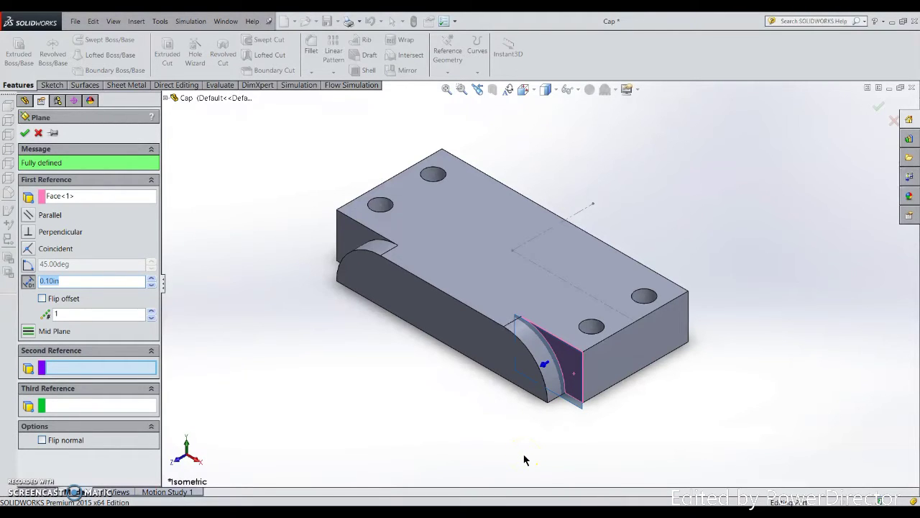
left_click(426, 430)
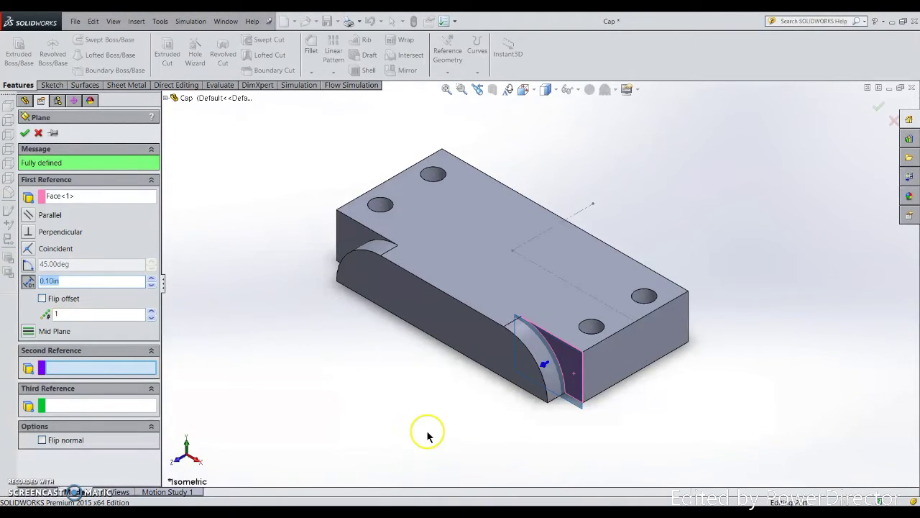
left_click(27, 267)
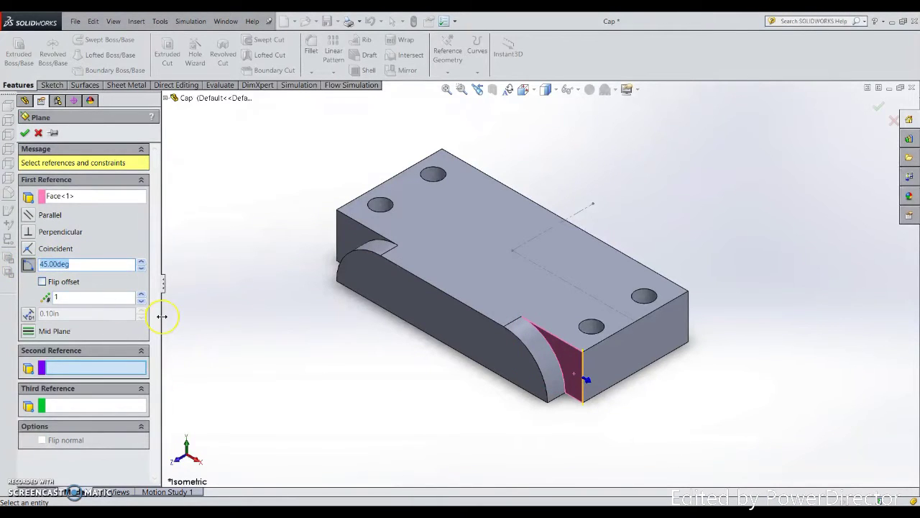
type("0")
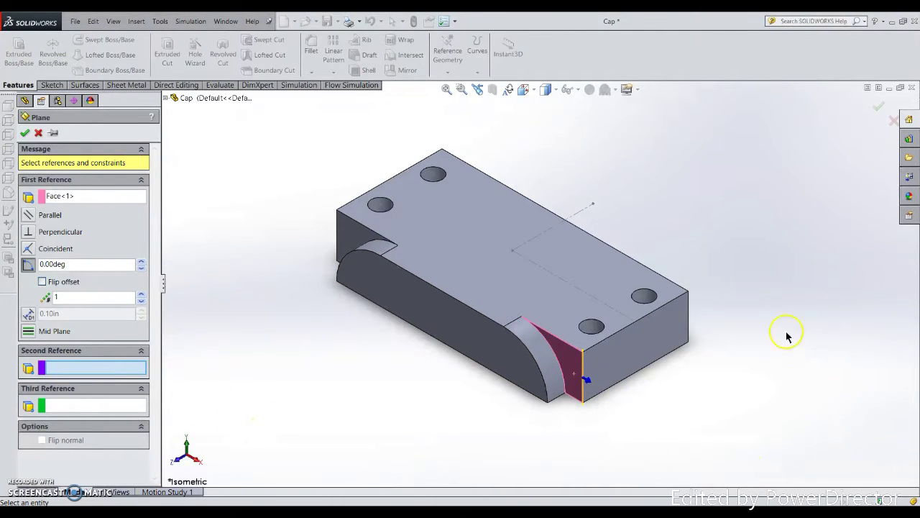
Add Sketch2's Line3 as second reference, try 45°, settle on 0°, and create Plane1
left_click(594, 297)
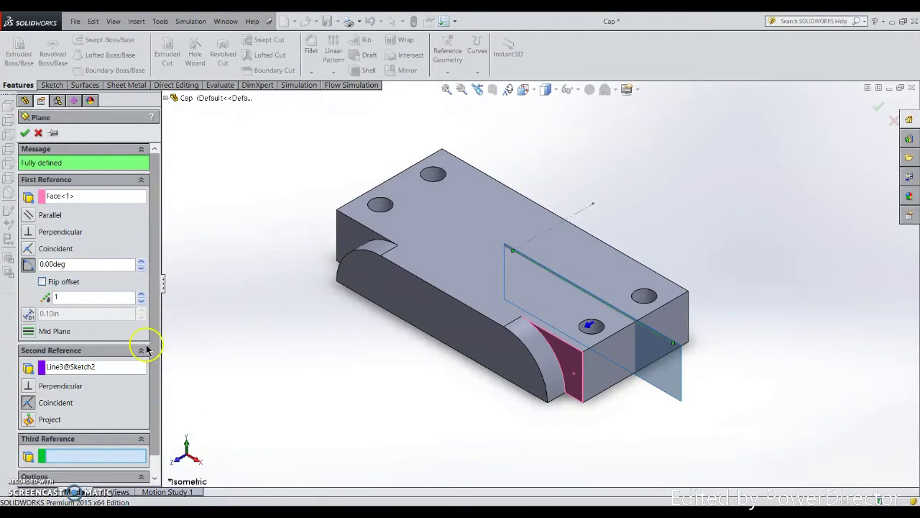
left_click(38, 265)
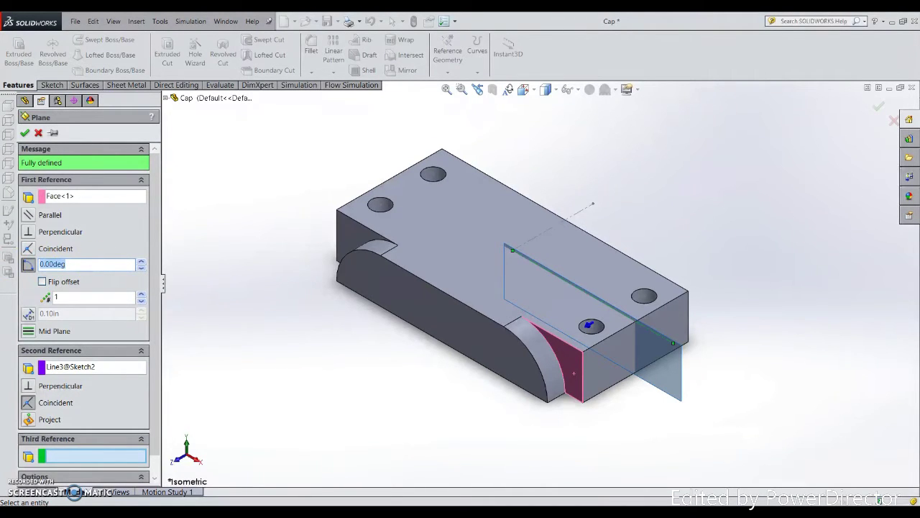
type("45")
left_click(72, 297)
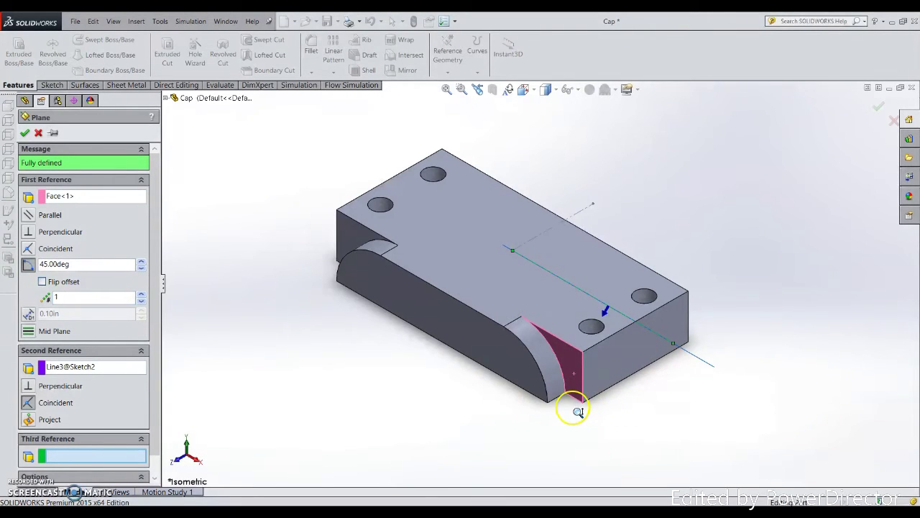
mouse_move(676, 396)
middle_mouse_down()
mouse_move(630, 390)
mouse_move(687, 389)
middle_mouse_up()
double_click(76, 264)
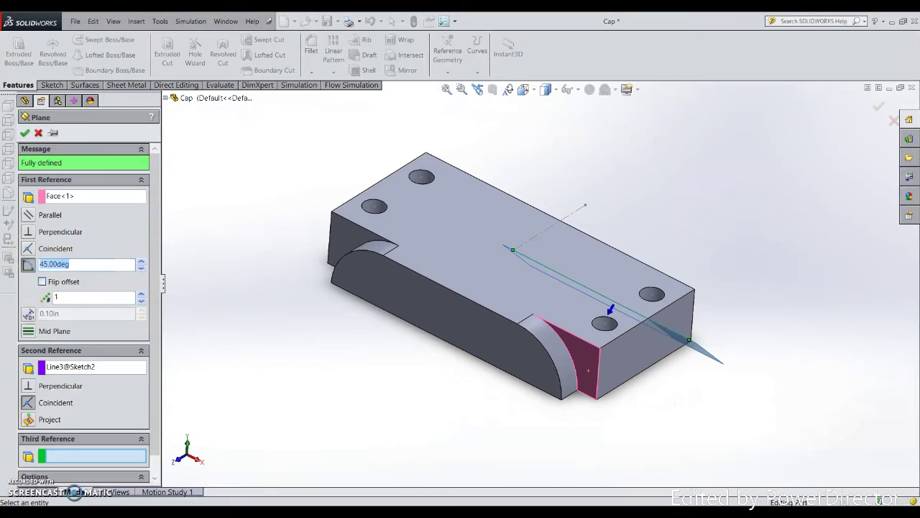
type("0")
key("Return")
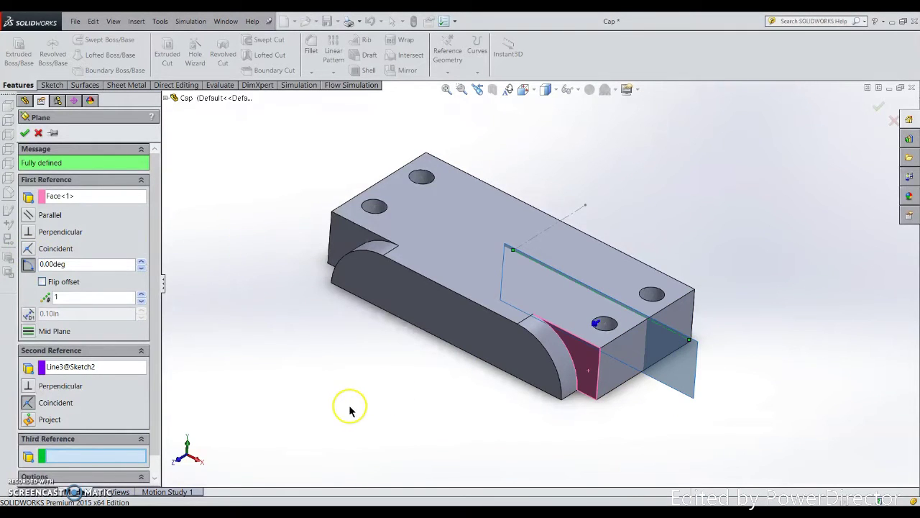
middle_click_drag(350, 410, 372, 405)
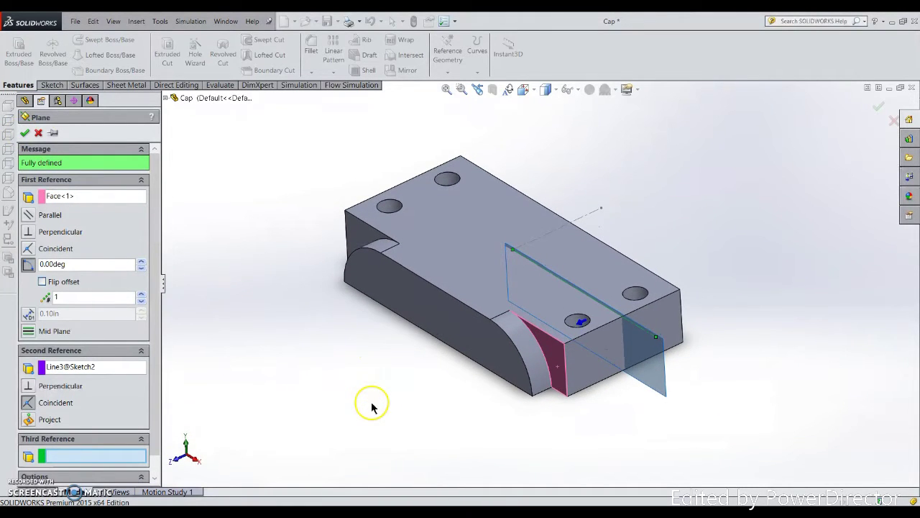
left_click(25, 133)
mouse_move(641, 236)
middle_mouse_down("ctrl")
mouse_move(654, 224)
mouse_move(651, 231)
middle_mouse_up("ctrl")
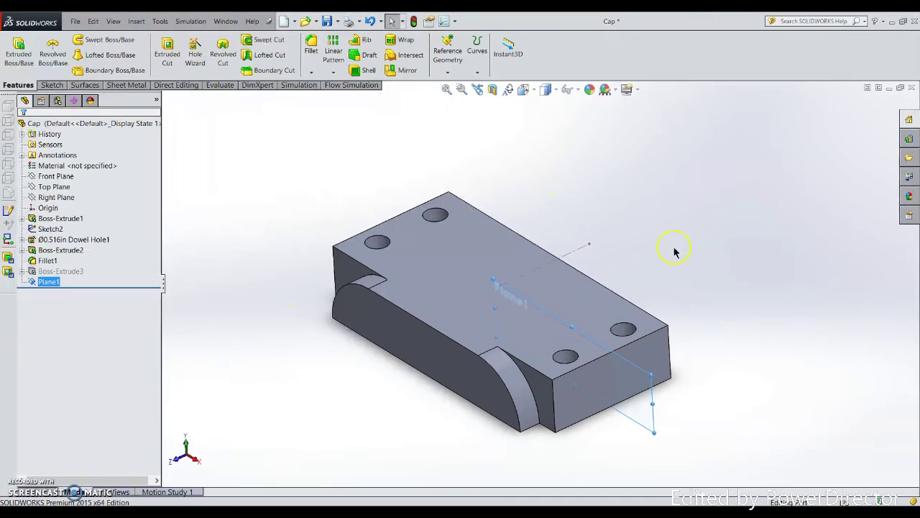
Rename Plane1 to MidPlane, then zoom in to check the part's top face
left_click(46, 282)
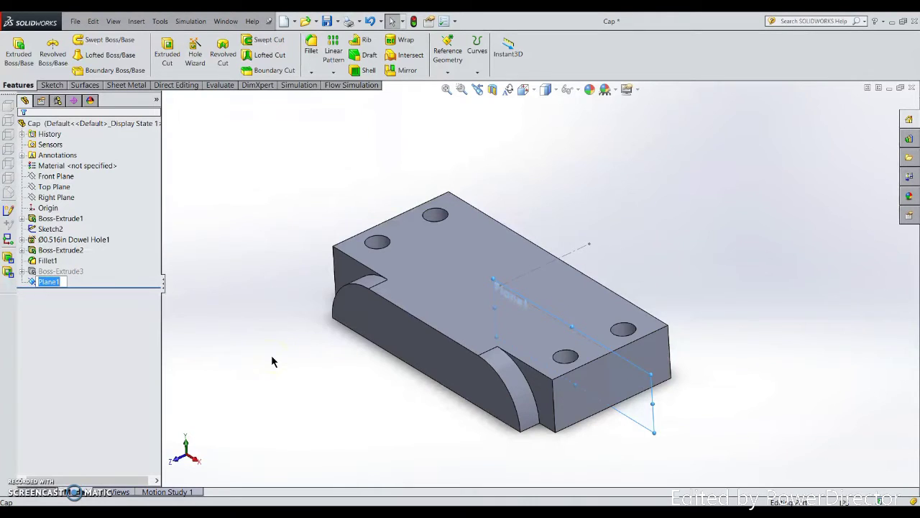
type("MidPlane")
key("Return")
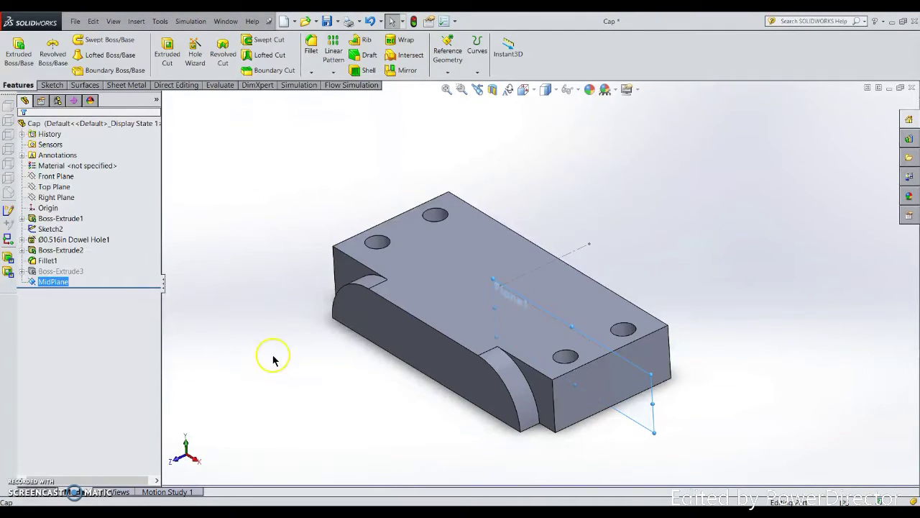
left_click(276, 348)
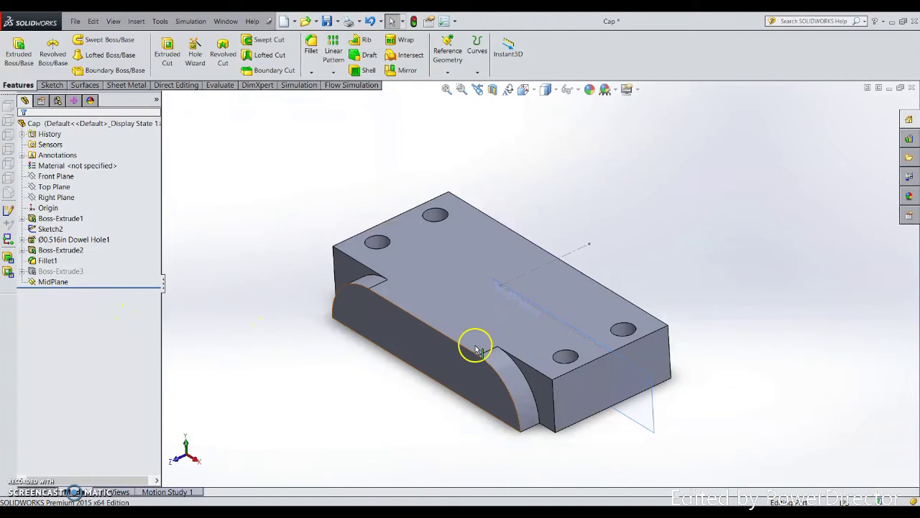
scroll(503, 324, "down", 3)
scroll(543, 290, "down", 3)
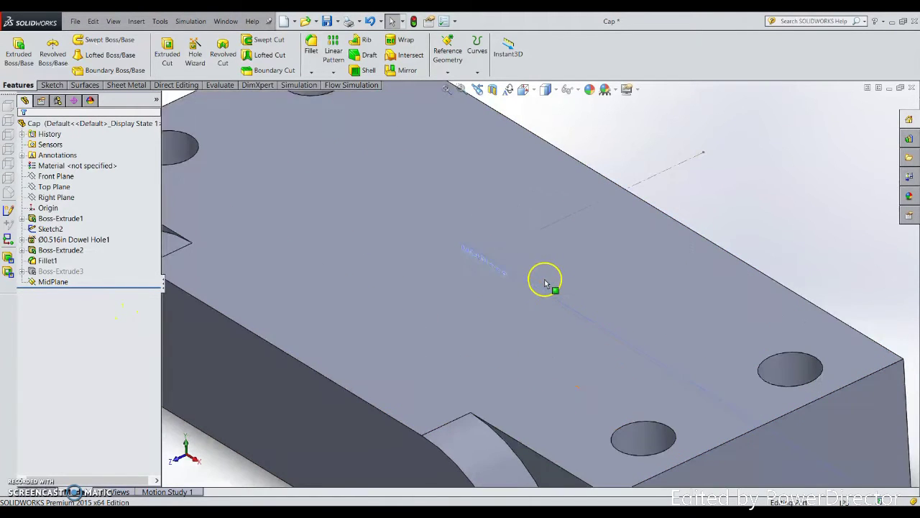
left_click(523, 279)
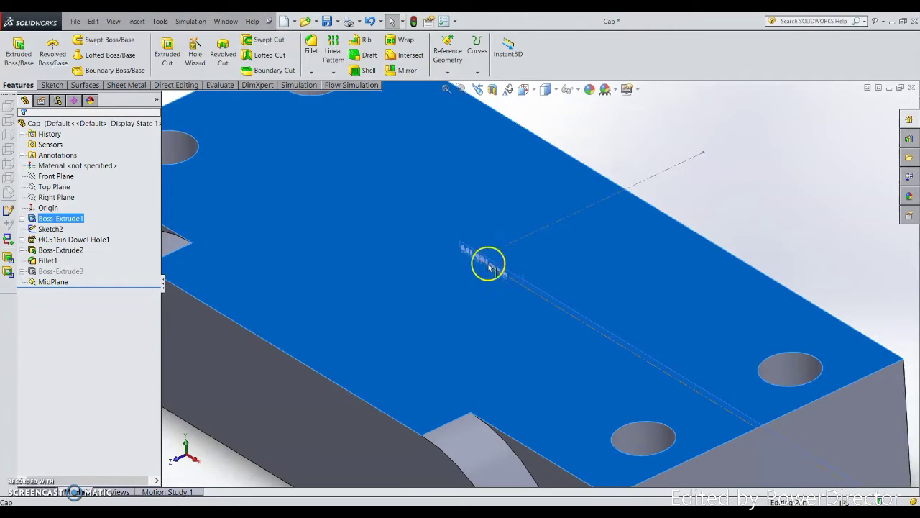
scroll(607, 301, "up", 2)
scroll(606, 300, "up", 3)
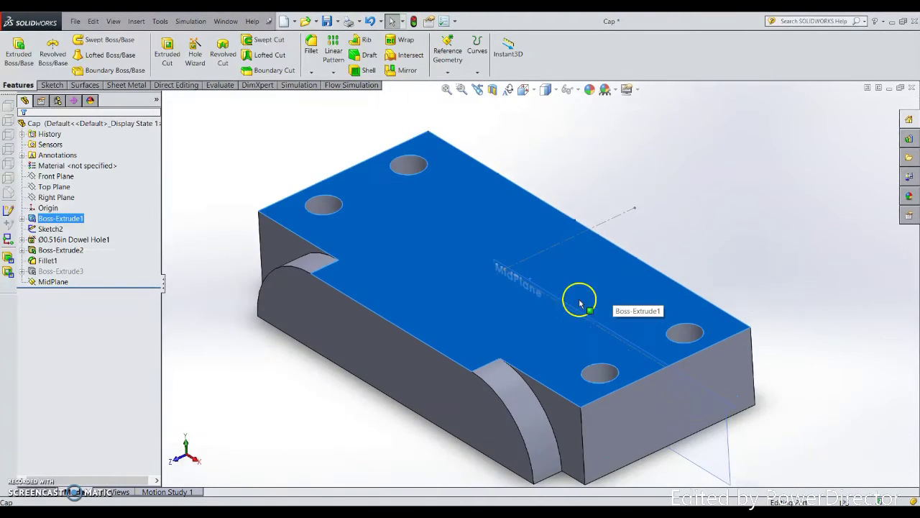
left_click(353, 404)
mouse_move(464, 456)
middle_mouse_down("ctrl")
mouse_move(458, 408)
mouse_move(481, 448)
middle_mouse_up("ctrl")
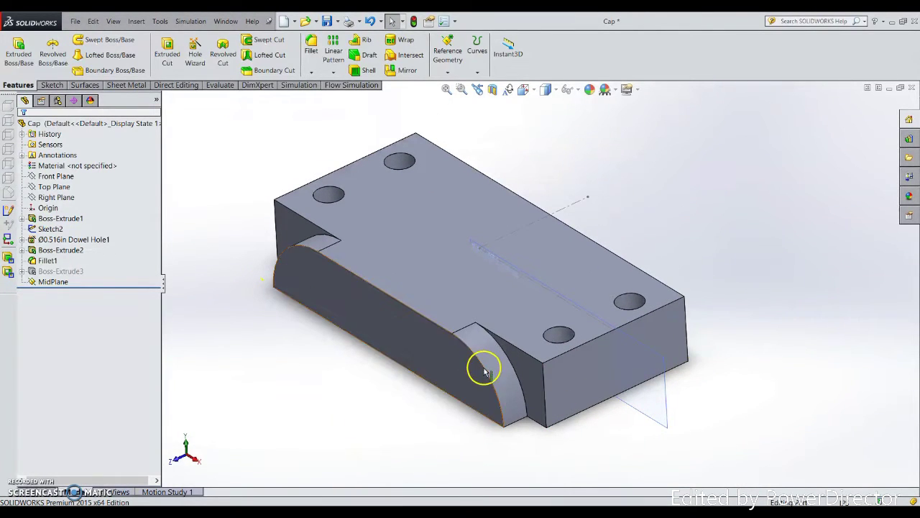
Mirror Boss-Extrude2 about MidPlane with Full preview shown
left_click(410, 76)
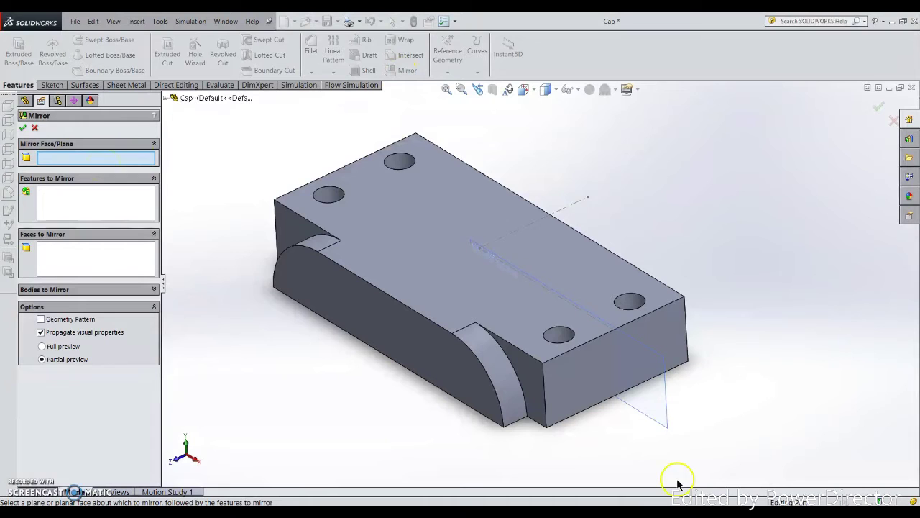
left_click(666, 426)
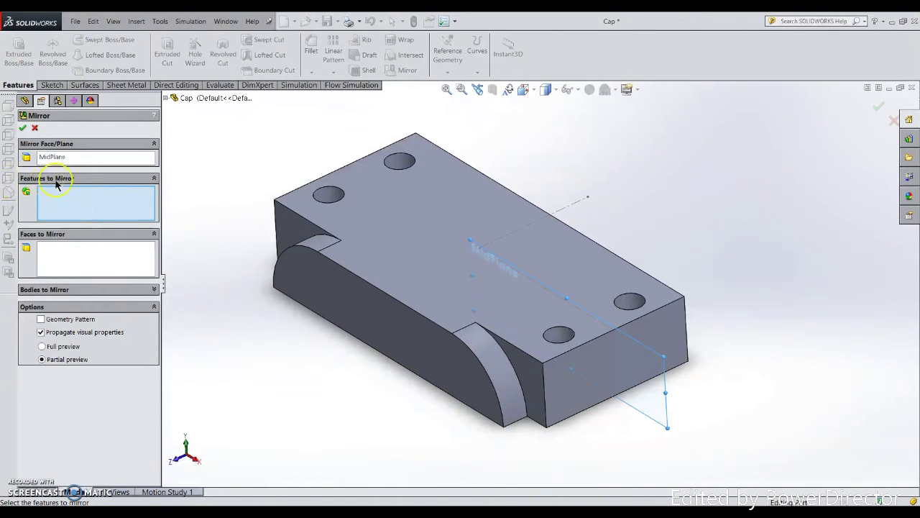
left_click(166, 99)
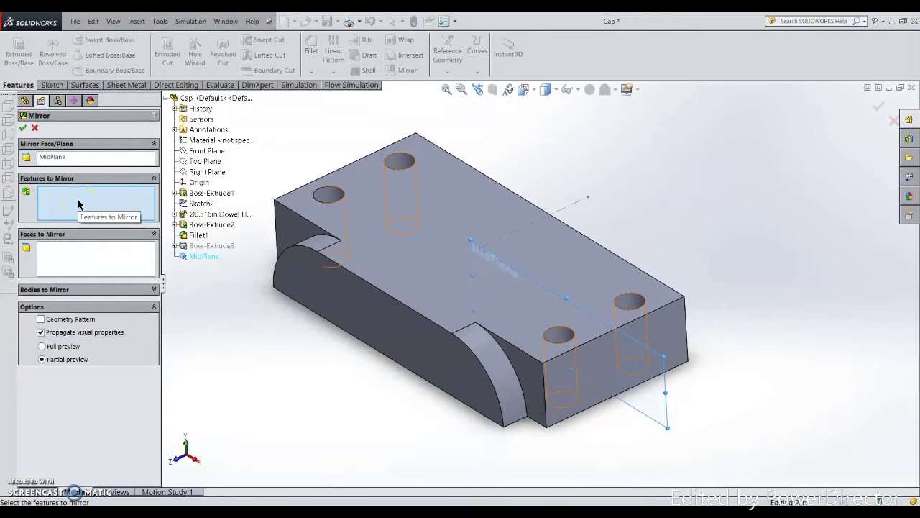
left_click(210, 224)
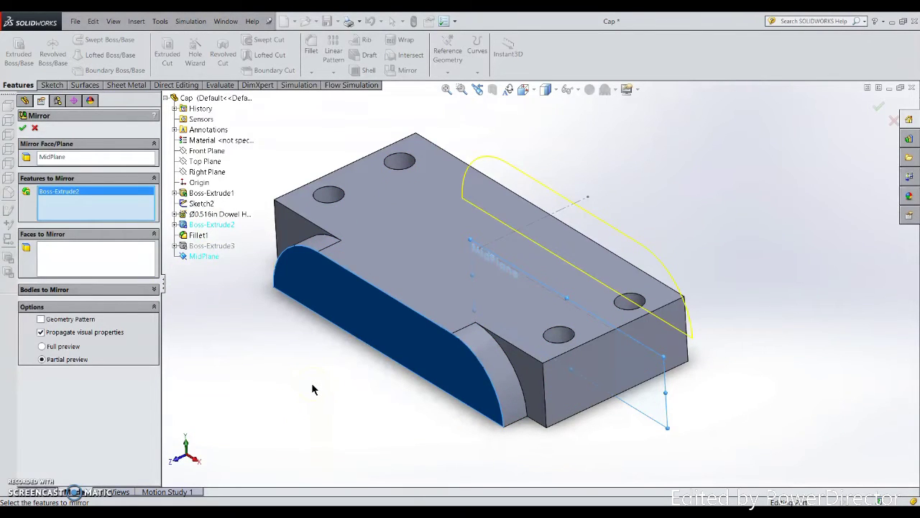
left_click(532, 190)
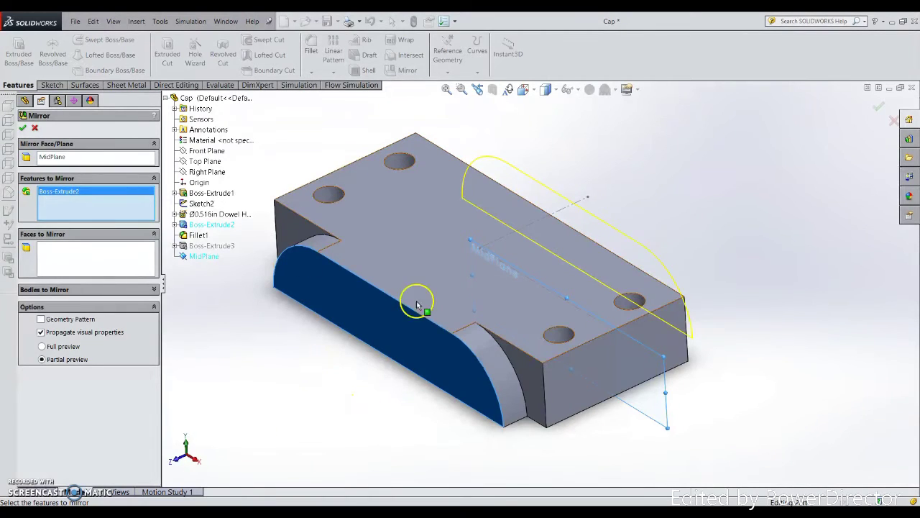
left_click(51, 349)
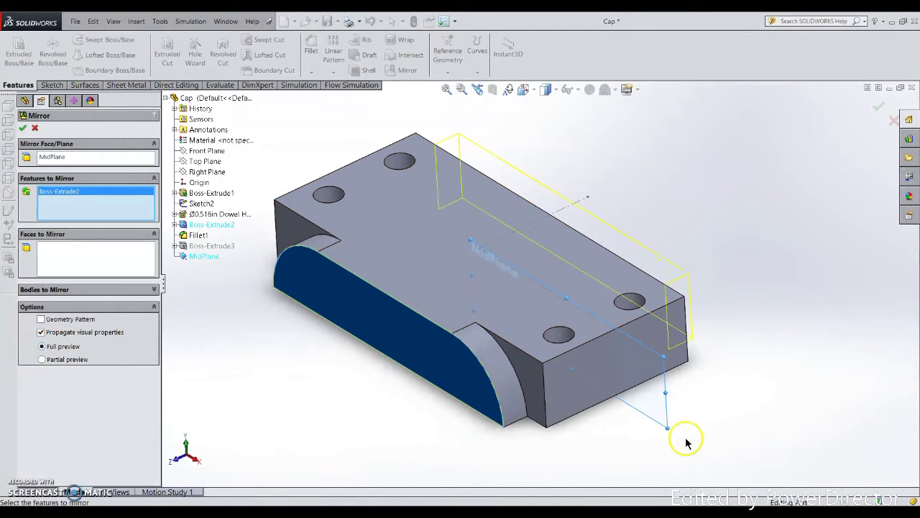
scroll(562, 440, "up", 1)
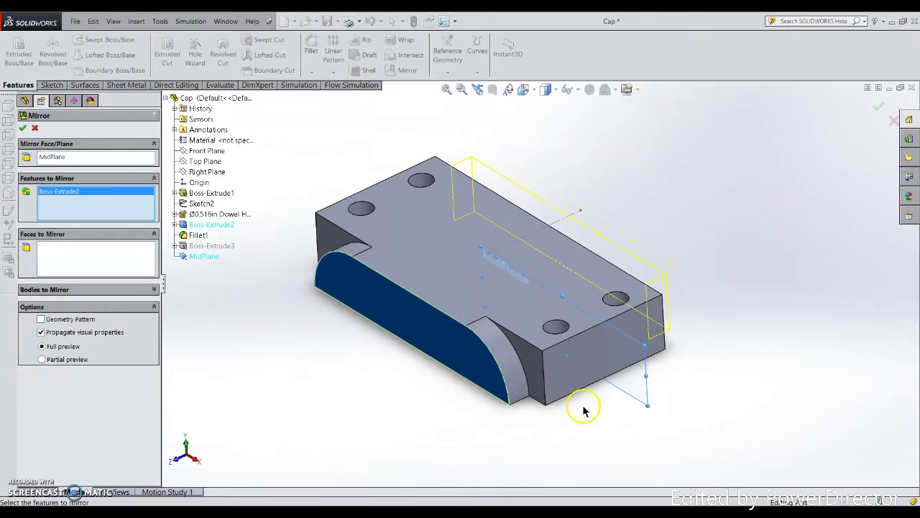
mouse_move(586, 407)
middle_mouse_down()
mouse_move(489, 417)
mouse_move(527, 427)
mouse_move(587, 404)
middle_mouse_up()
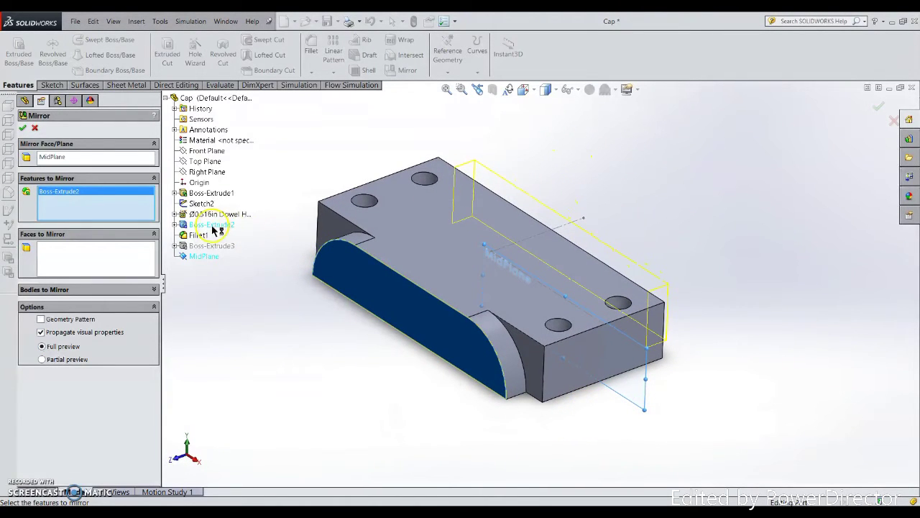
middle_click_drag(653, 337, 678, 360)
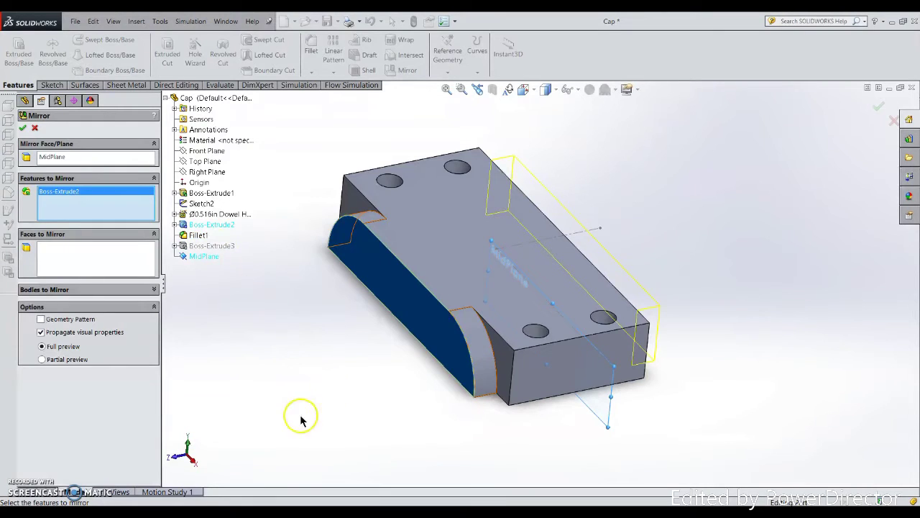
Create Mirror1 and inspect the mirrored boss at the opposite end
left_click(23, 128)
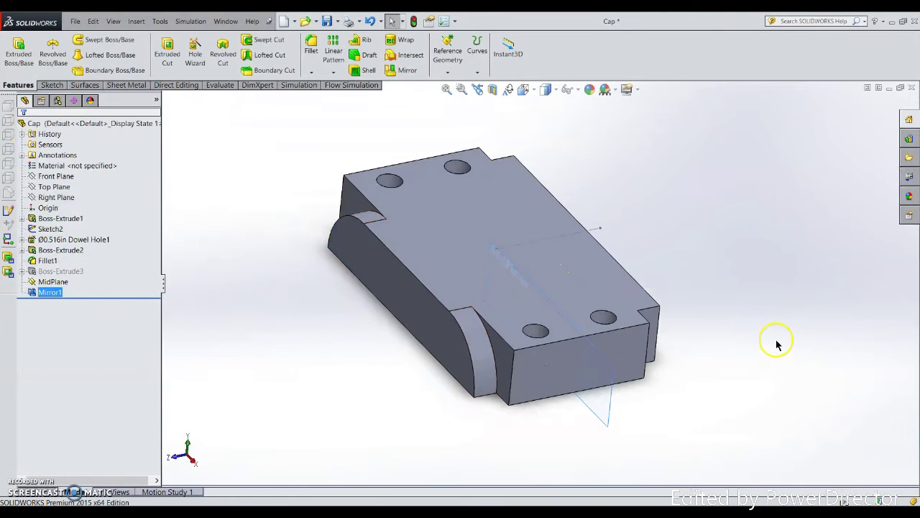
middle_click_drag(770, 343, 425, 324)
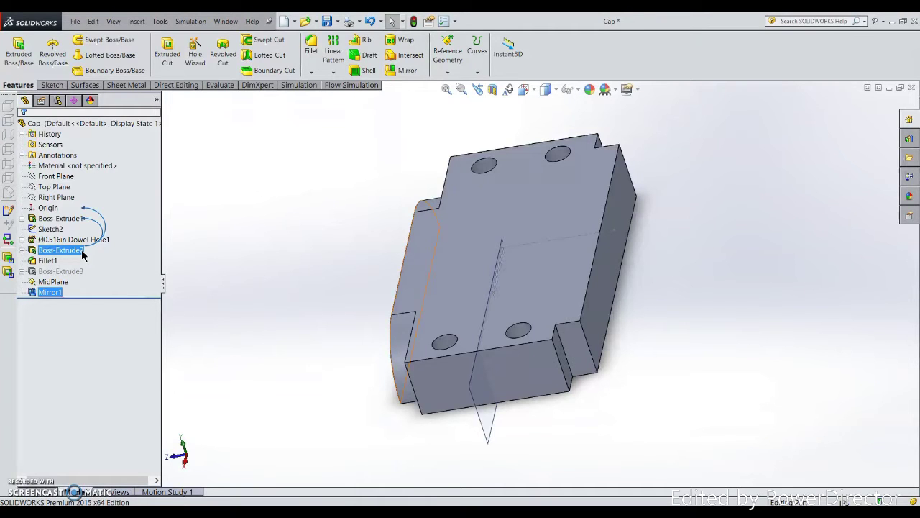
middle_click_drag(318, 380, 368, 379)
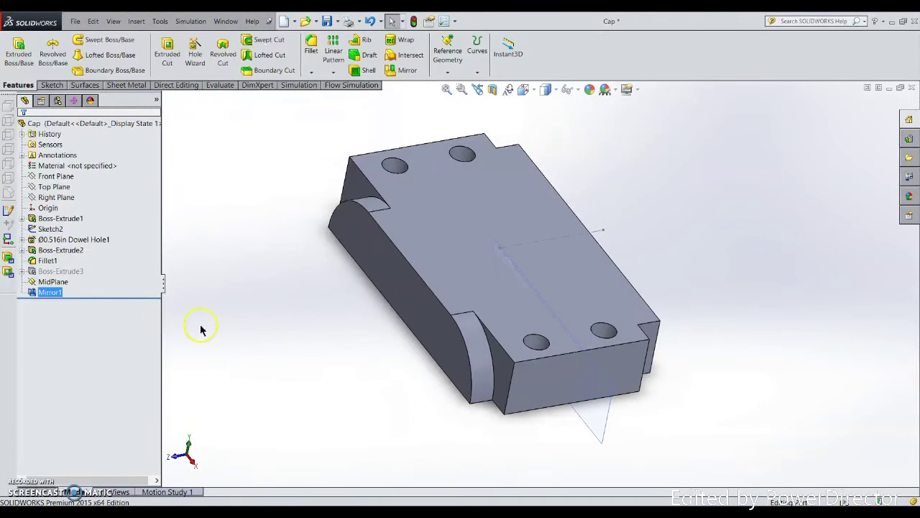
Edit Mirror1 to add Fillet1 to the features being mirrored
right_click(53, 294)
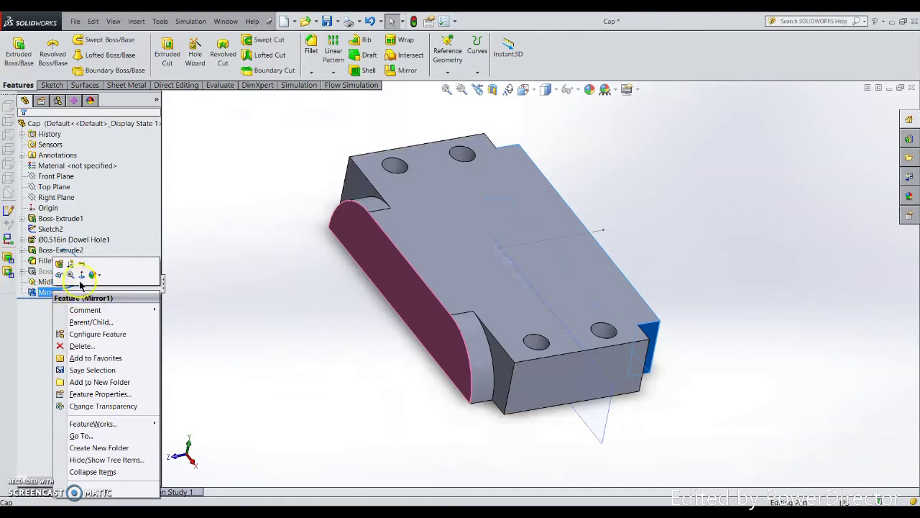
left_click(61, 267)
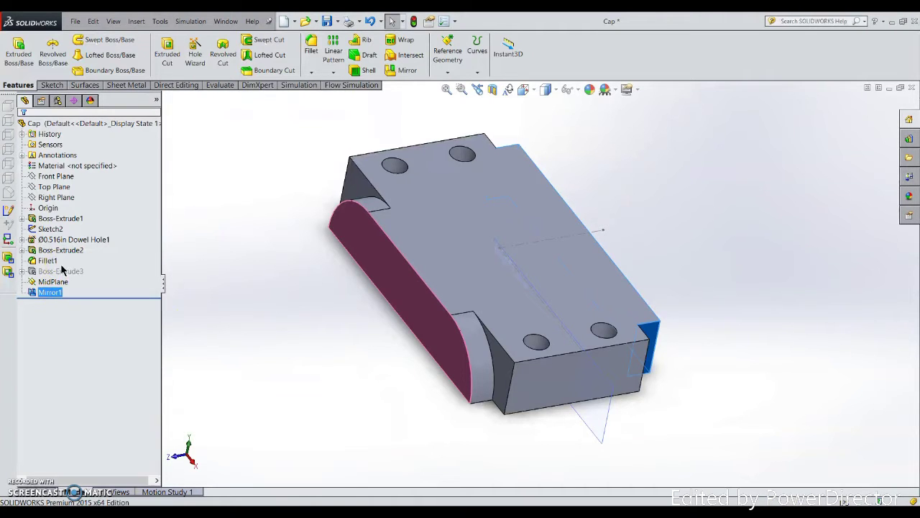
mouse_move(404, 410)
middle_mouse_down()
mouse_move(433, 382)
mouse_move(446, 413)
mouse_move(389, 403)
middle_mouse_up()
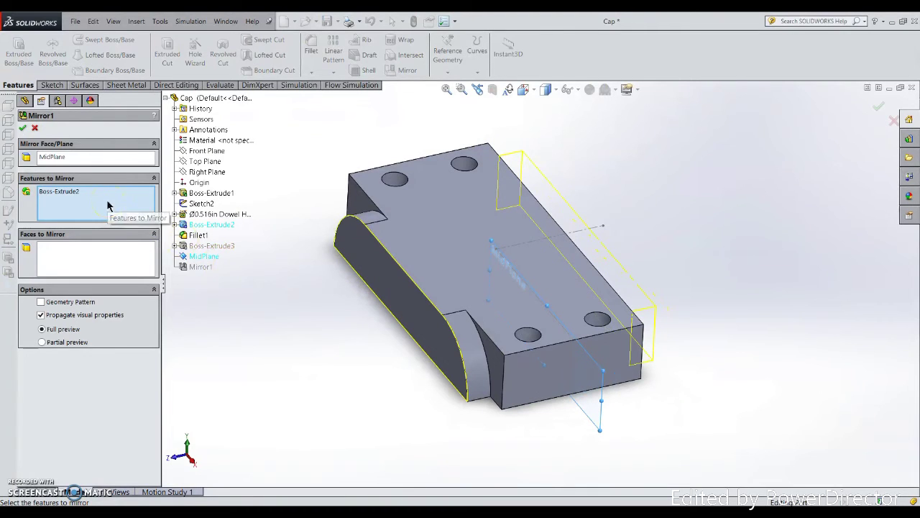
left_click(202, 239)
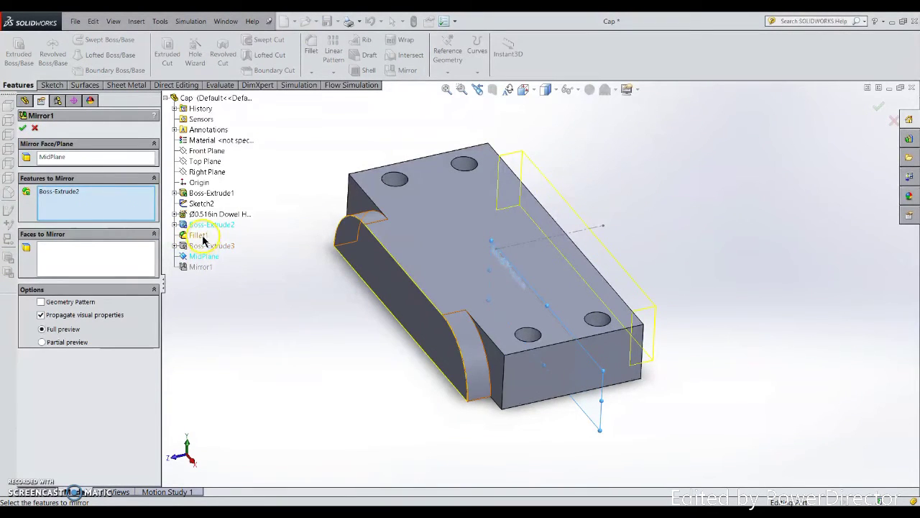
mouse_move(434, 465)
middle_mouse_down()
mouse_move(353, 456)
mouse_move(424, 438)
mouse_move(505, 433)
mouse_move(614, 446)
mouse_move(413, 440)
mouse_move(429, 453)
middle_mouse_up()
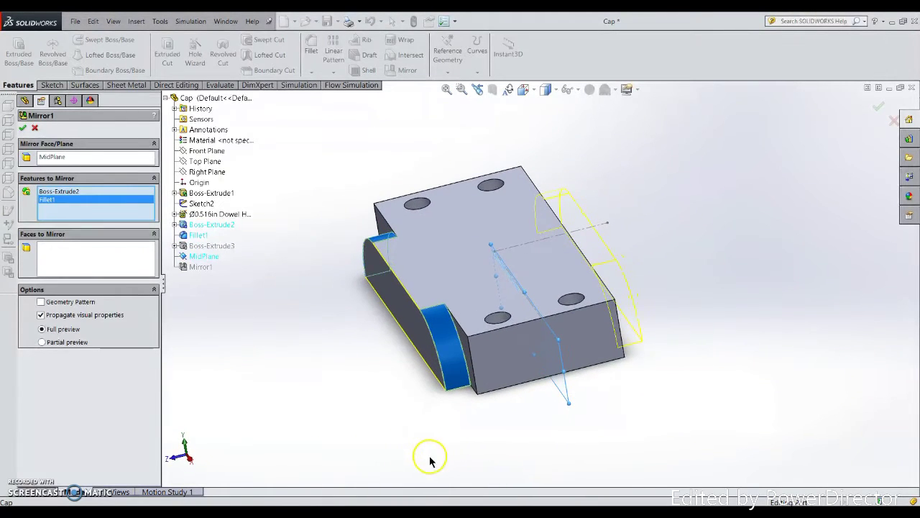
left_click(23, 128)
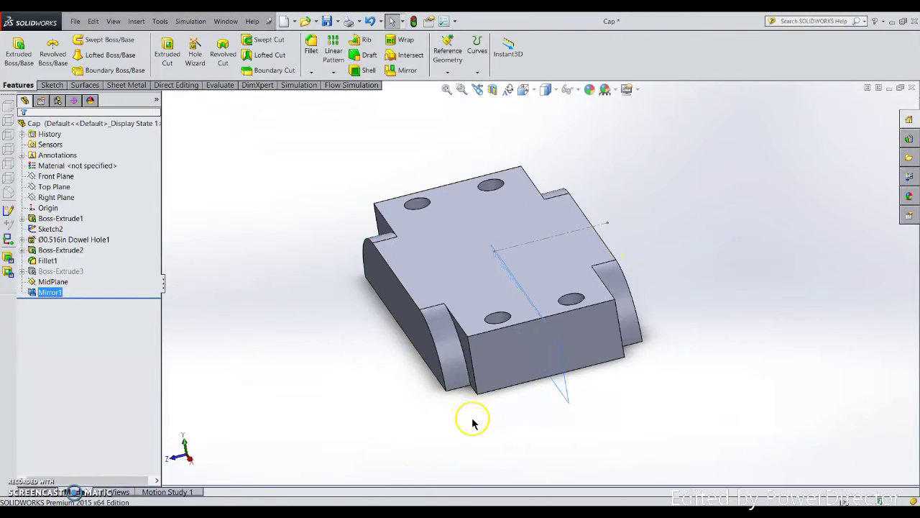
middle_click_drag(472, 421, 505, 424)
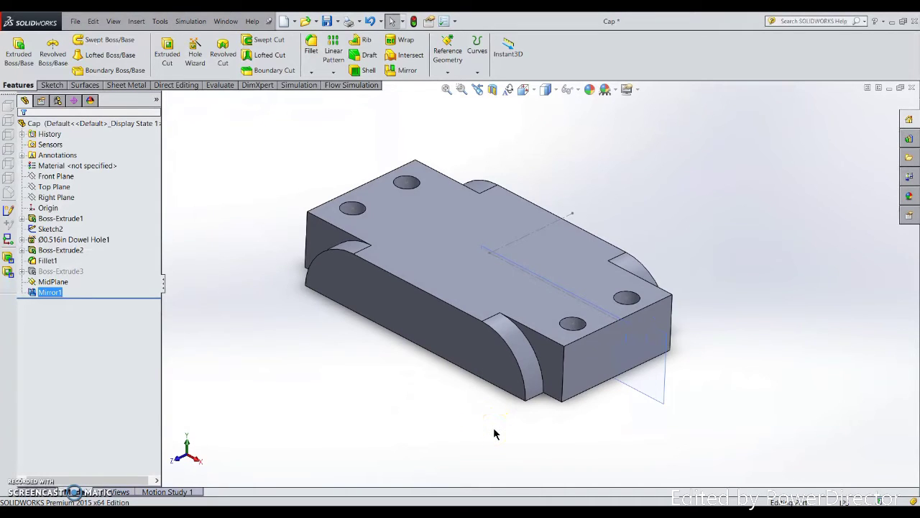
left_click(393, 72)
left_click(43, 270, "ctrl")
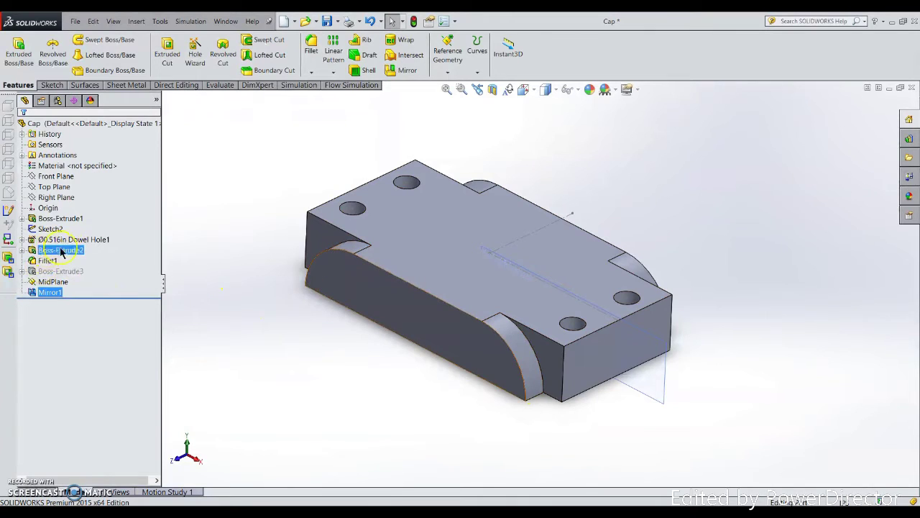
left_click(45, 261, "ctrl")
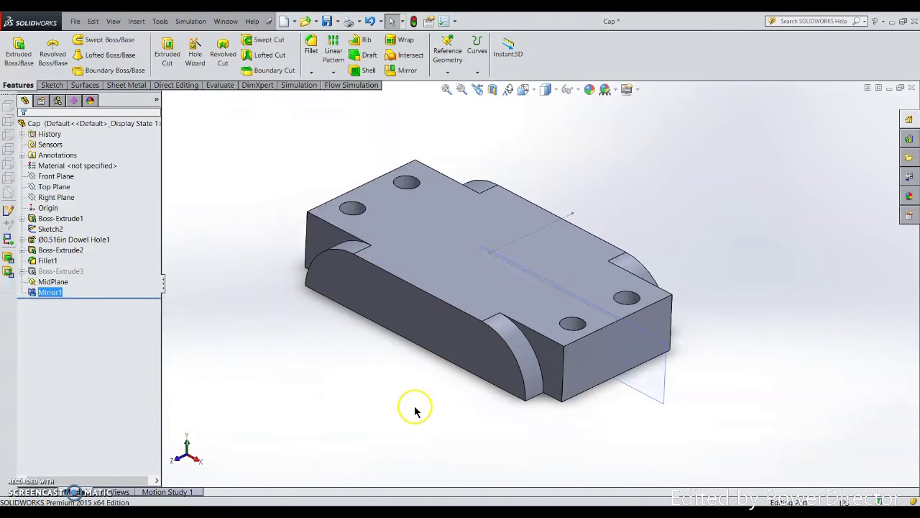
scroll(439, 370, "down", 4)
scroll(441, 395, "up", 2)
scroll(441, 396, "up", 2)
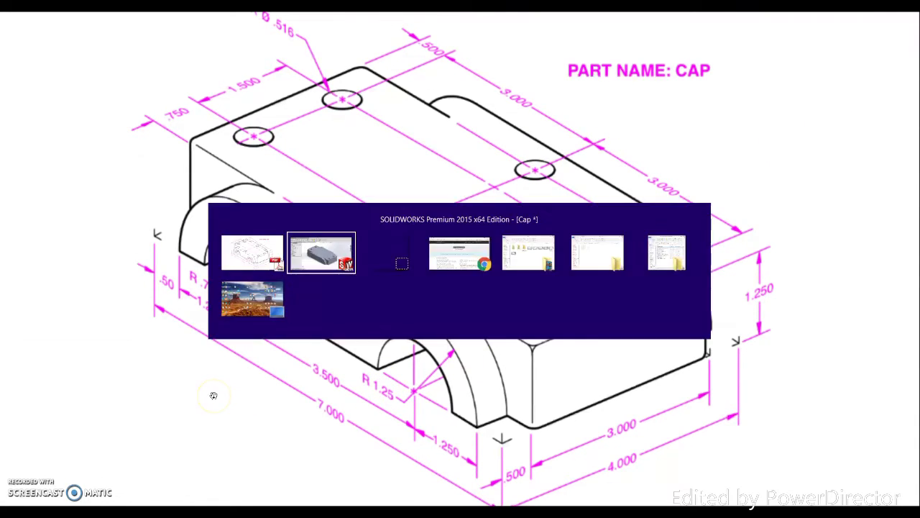
mouse_move(297, 384)
middle_mouse_down()
mouse_move(286, 384)
mouse_move(302, 335)
middle_mouse_up()
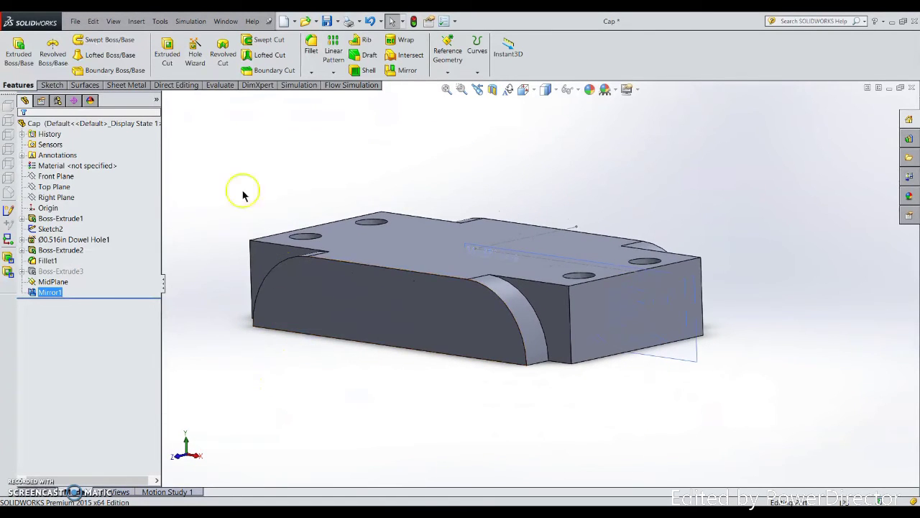
Sketch on the Boss-Extrude2 flat face and draw a circle centred on its bottom edge
left_click(44, 85)
left_click(13, 46)
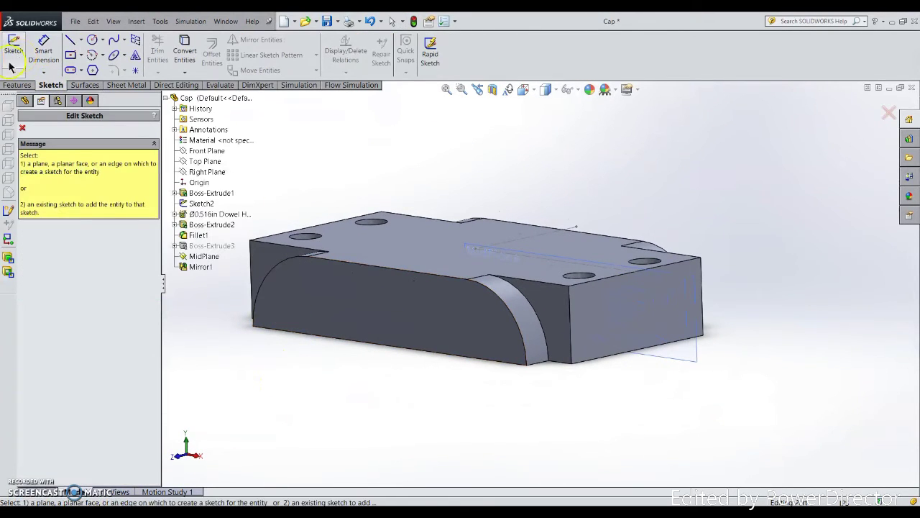
left_click(359, 318)
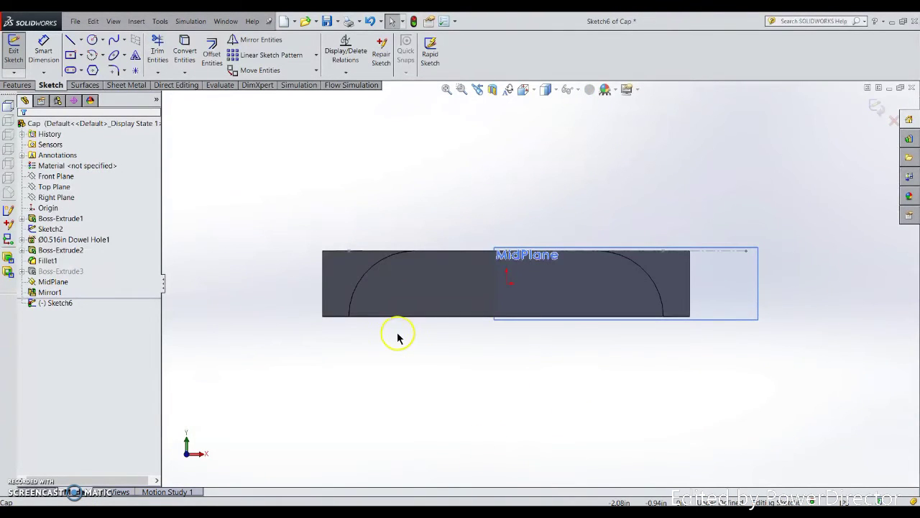
left_click(93, 43)
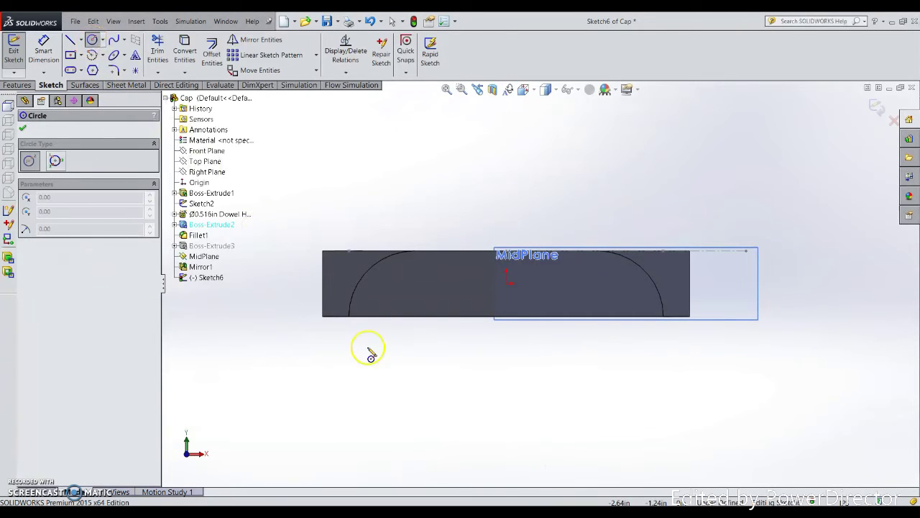
scroll(386, 344, "down", 2)
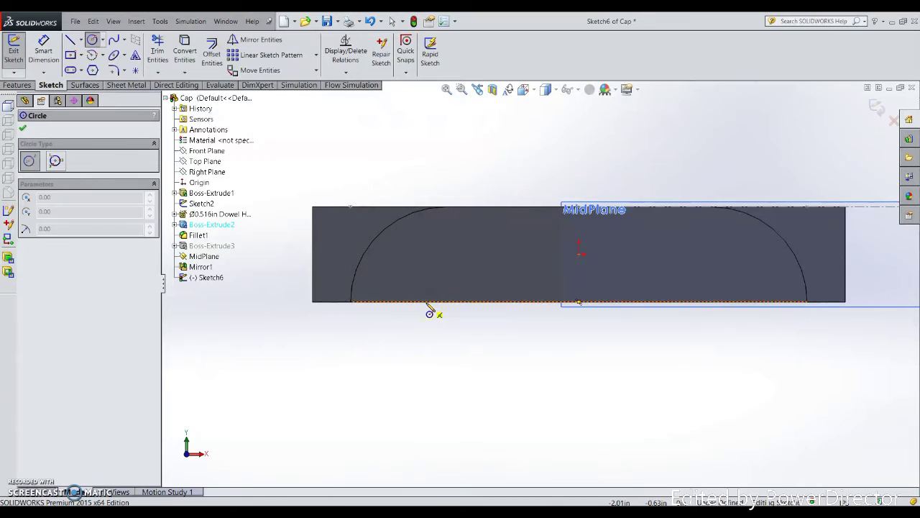
mouse_move(426, 302)
left_mouse_down()
mouse_move(438, 333)
mouse_move(473, 366)
mouse_move(466, 358)
left_mouse_up()
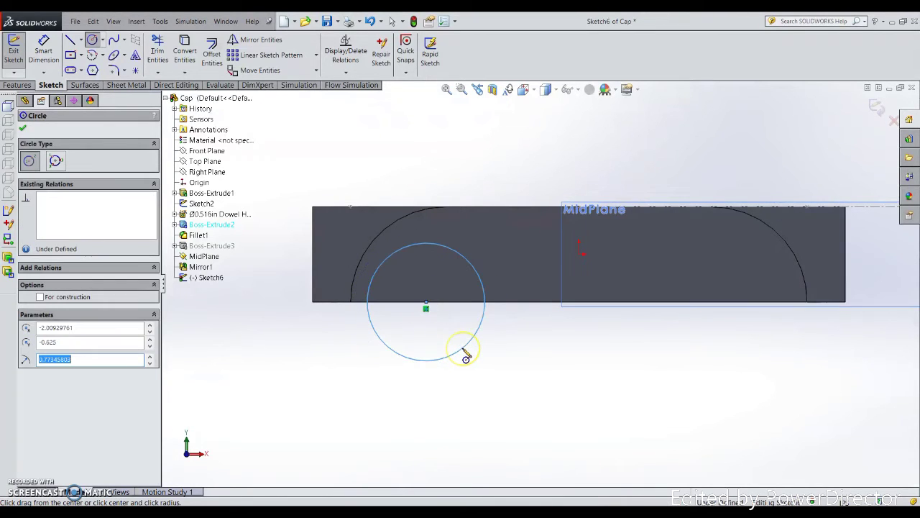
key("alt+Tab")
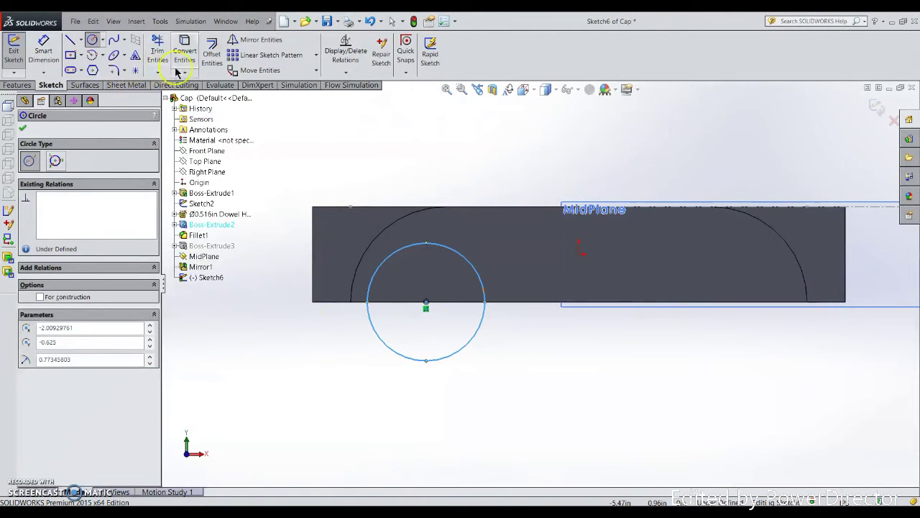
Dimension the circle centre 1.75 (0.5+1.25) from the part's left edge
left_click(23, 129)
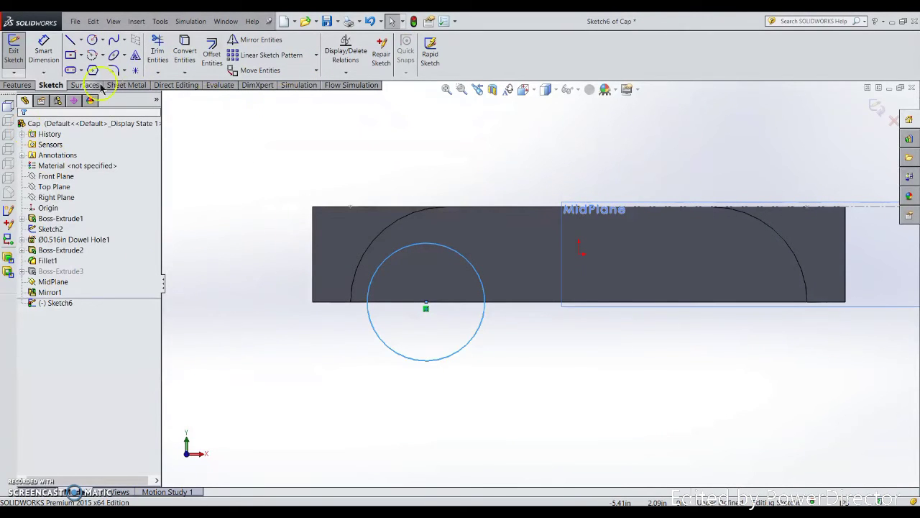
left_click(41, 58)
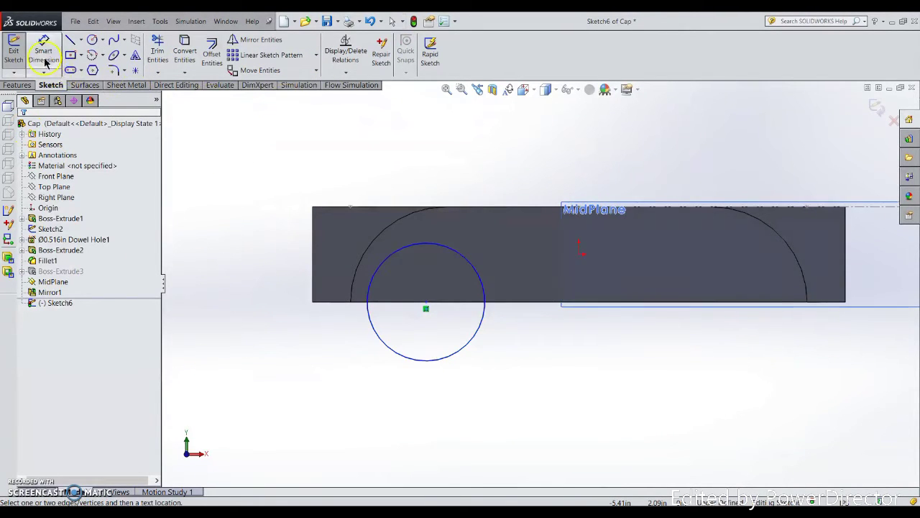
left_click(382, 341)
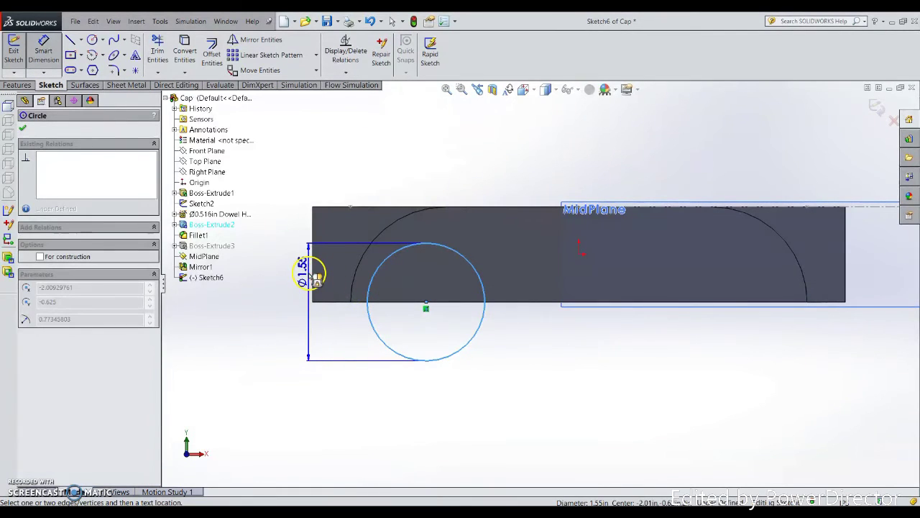
left_click(313, 278)
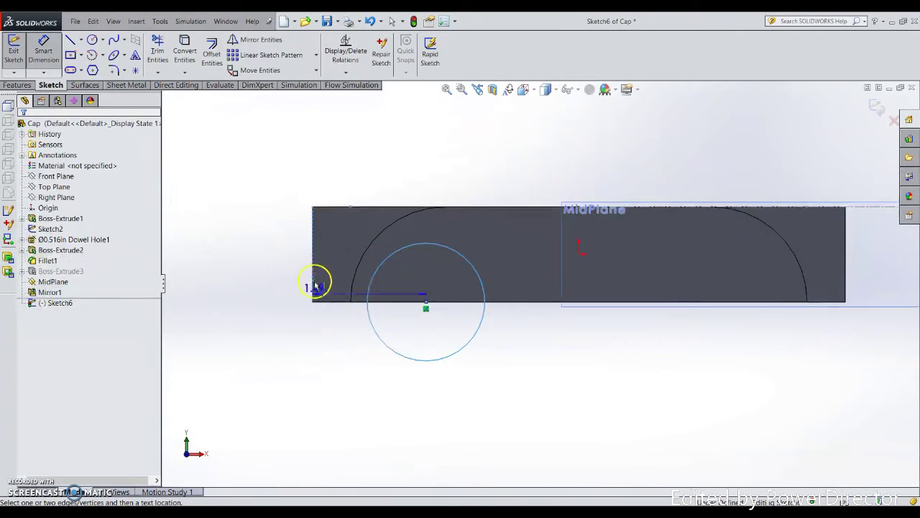
left_click(381, 407)
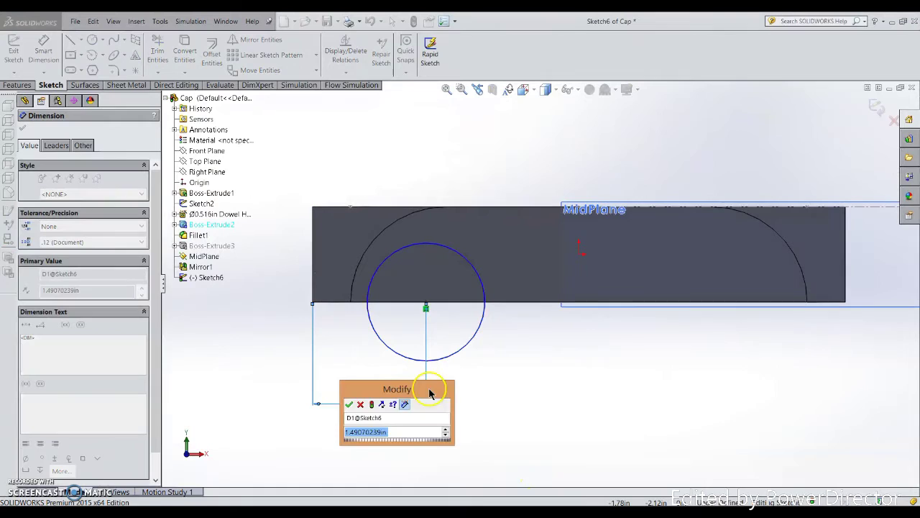
left_click_drag(430, 393, 582, 387)
type("0.5+")
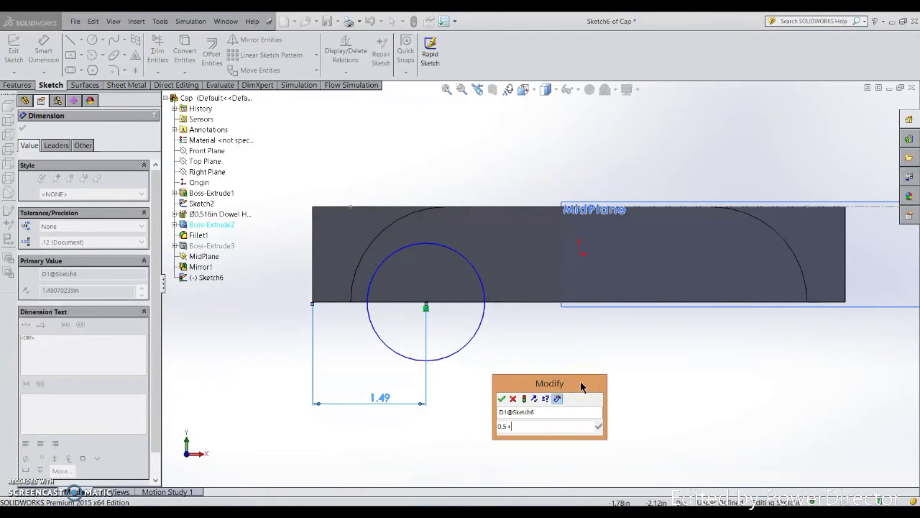
type("1.25")
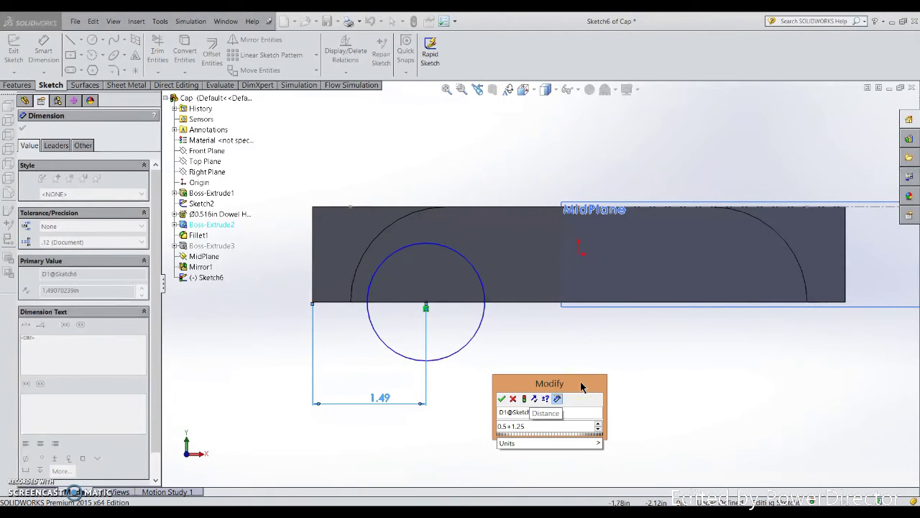
left_click(502, 399)
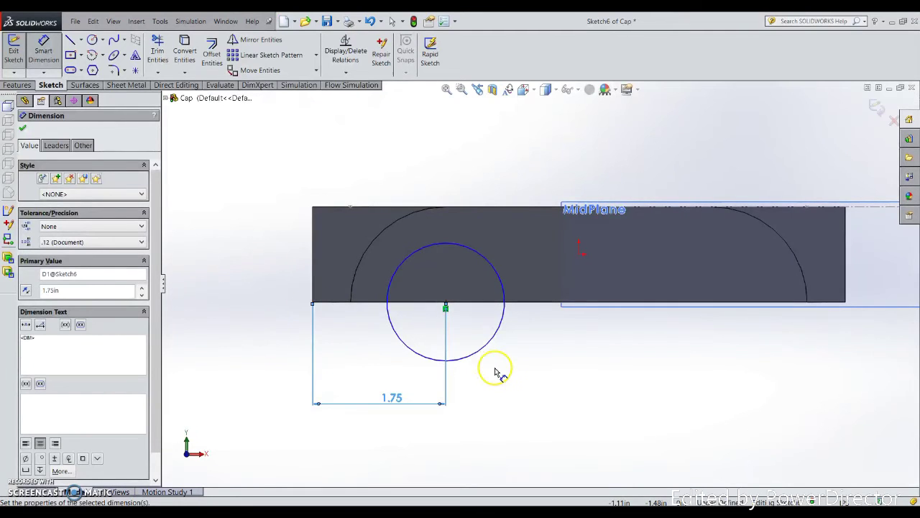
Dimension the circle's diameter as 1.50, entered as 0.75*2
left_click(487, 354)
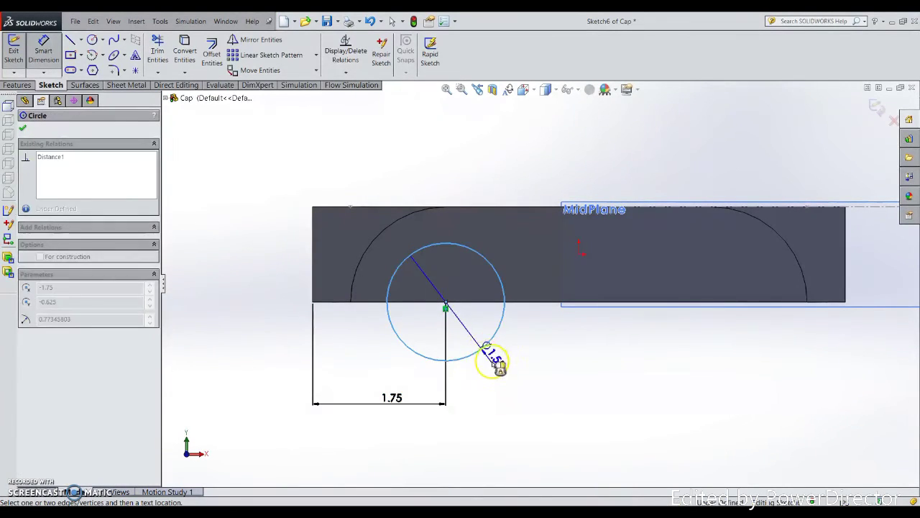
left_click(543, 389)
left_click_drag(568, 372, 667, 371)
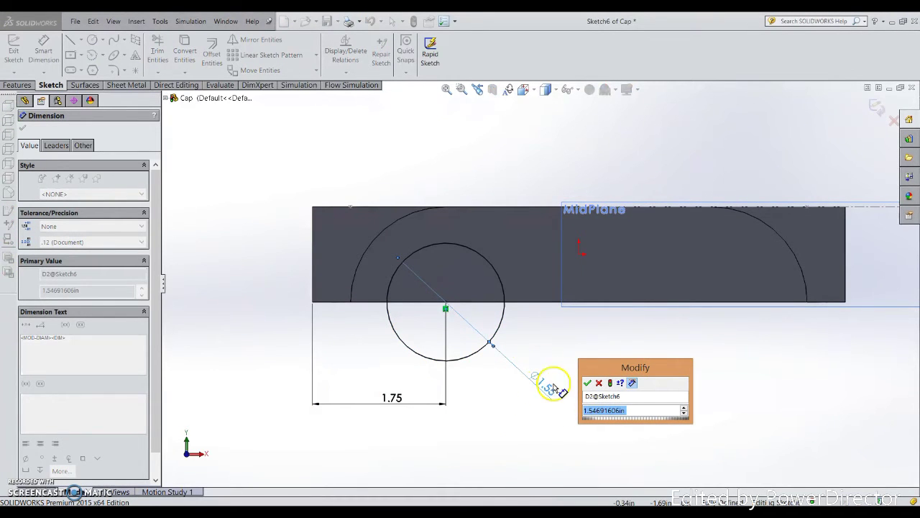
type("0.75")
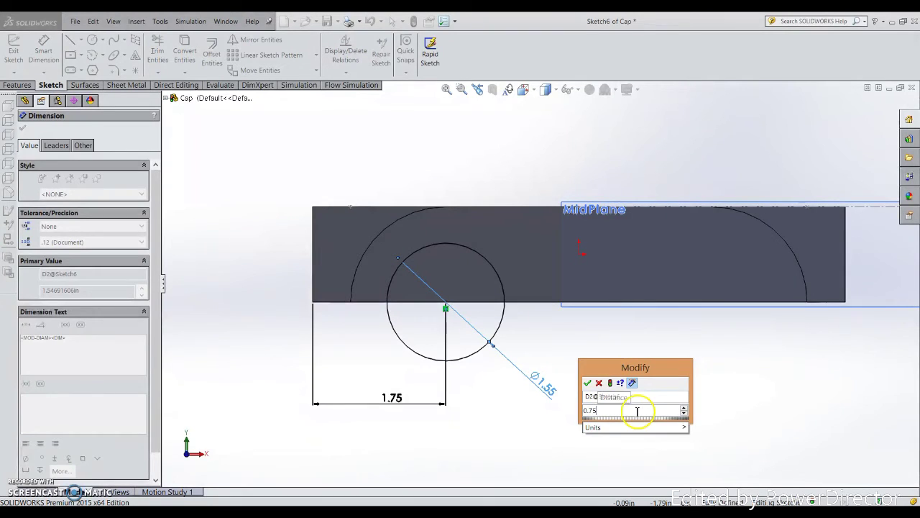
type("*2")
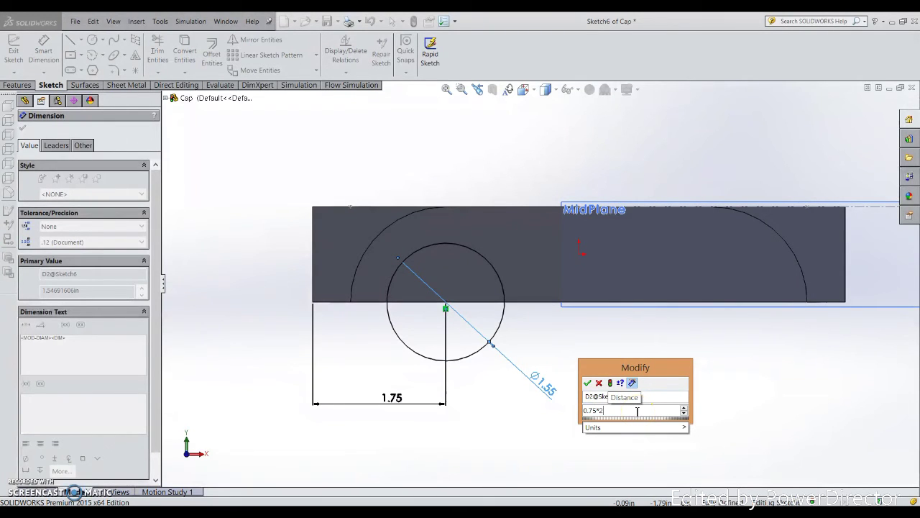
left_click(588, 382)
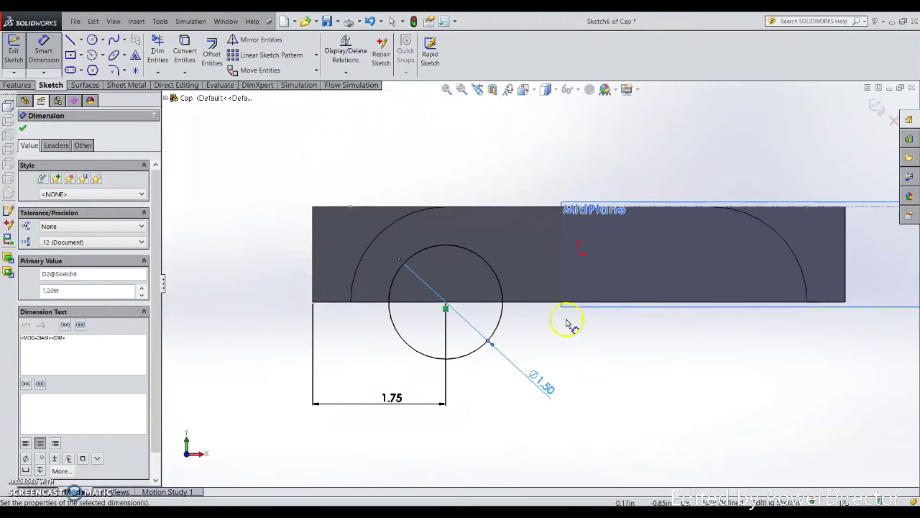
left_click(684, 319)
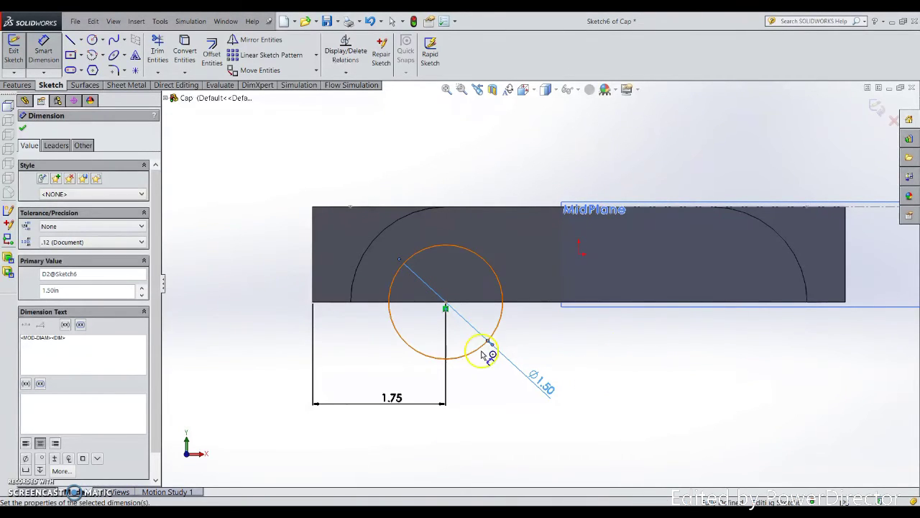
Extrude-cut Sketch6 Through All in isometric view, creating Cut-Extrude1
left_click(876, 110)
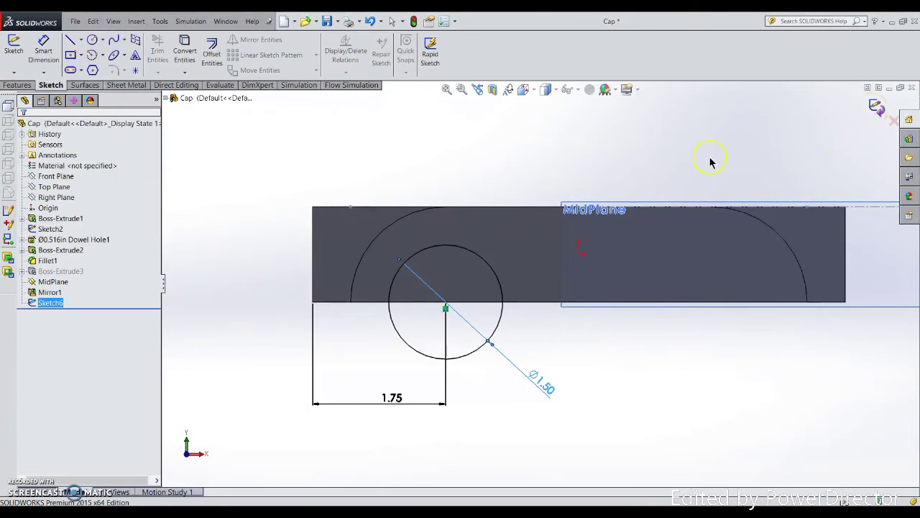
key("ctrl+7")
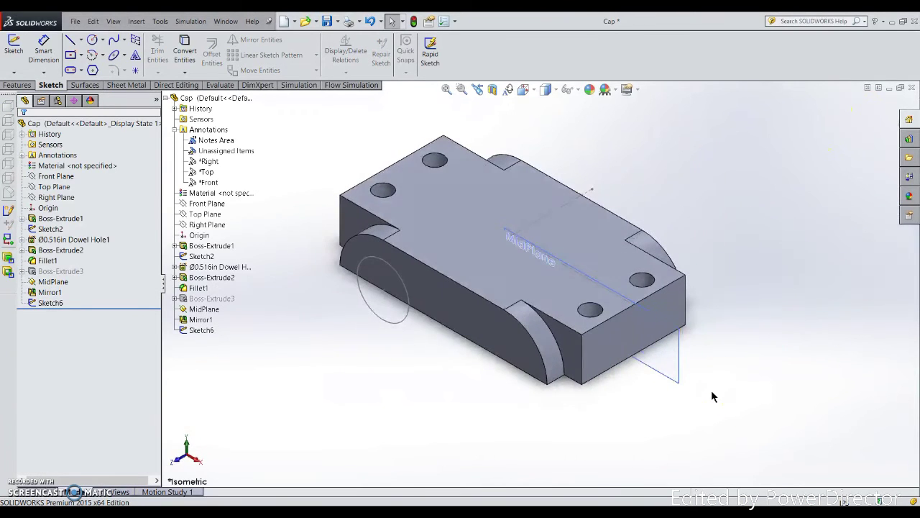
left_click(17, 84)
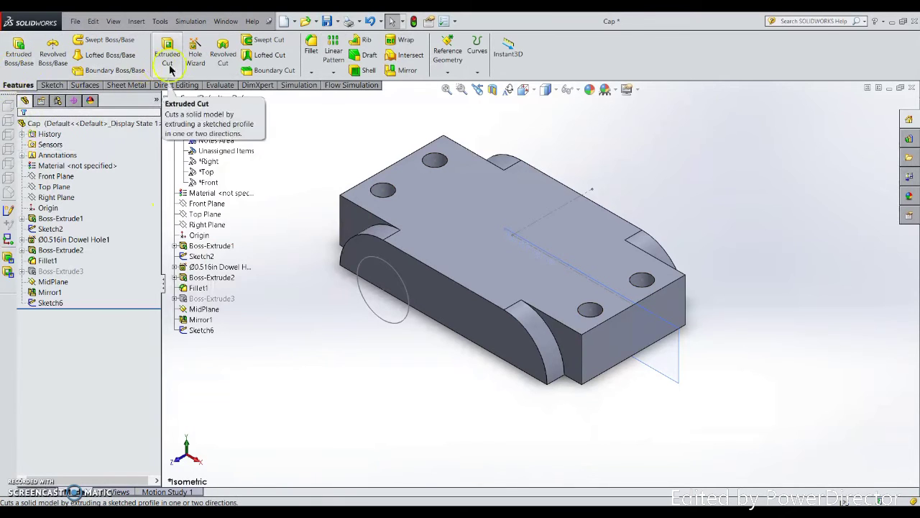
left_click(175, 65)
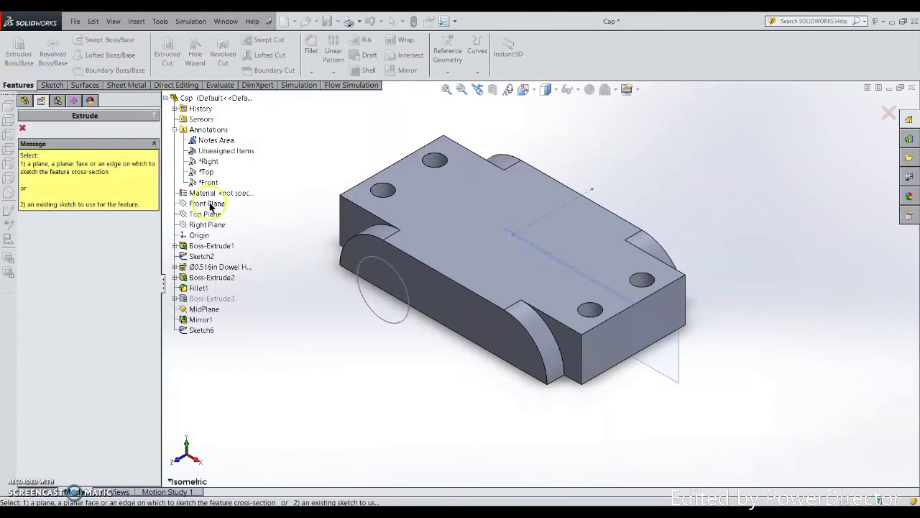
left_click(384, 322)
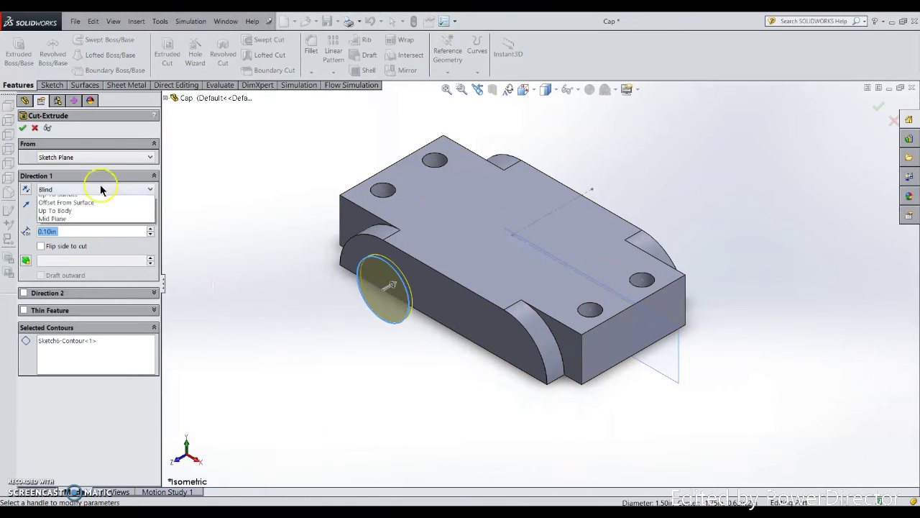
left_click(92, 189)
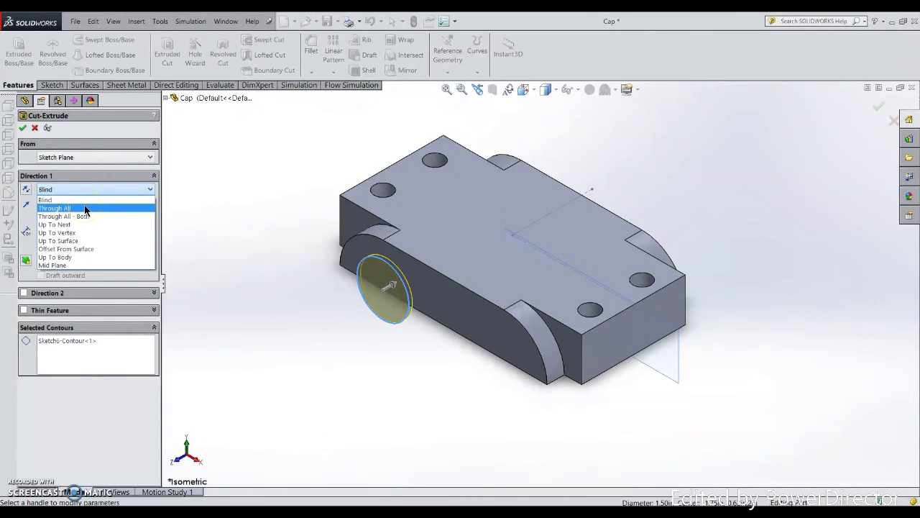
left_click(85, 210)
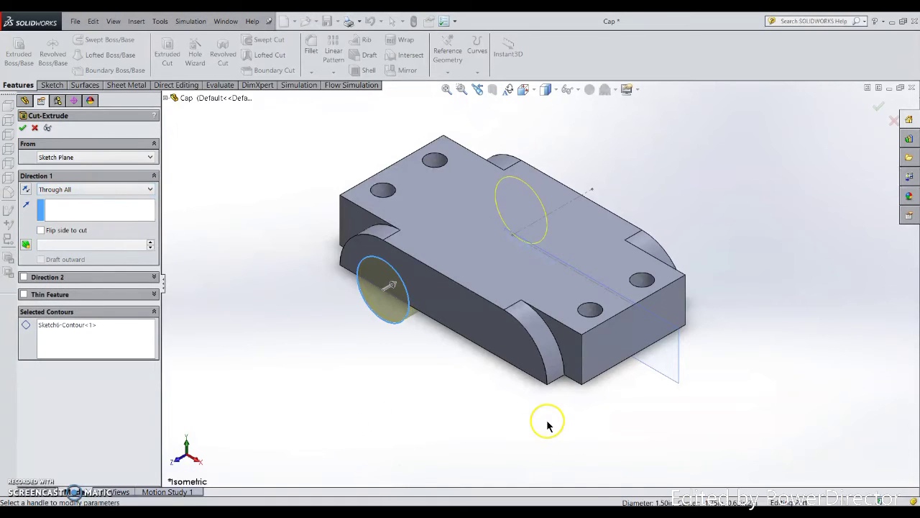
scroll(453, 431, "up", 3)
scroll(450, 443, "down", 3)
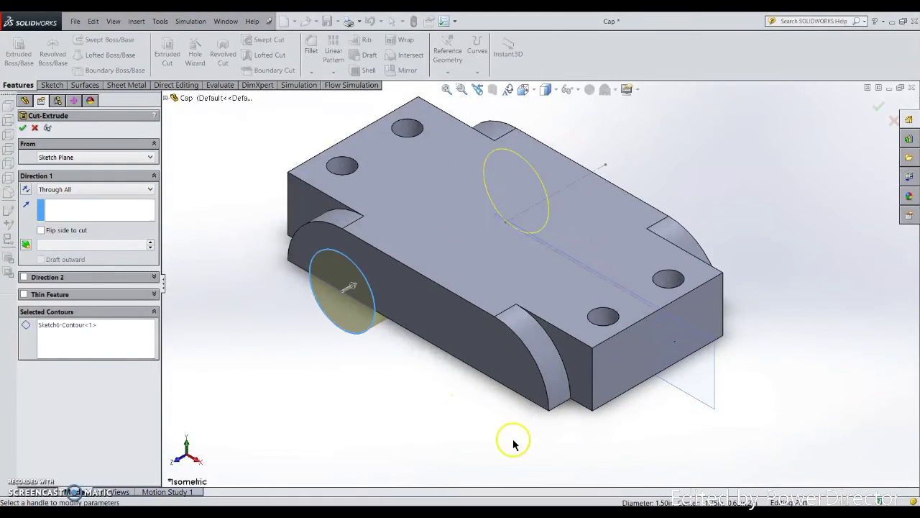
left_click(22, 128)
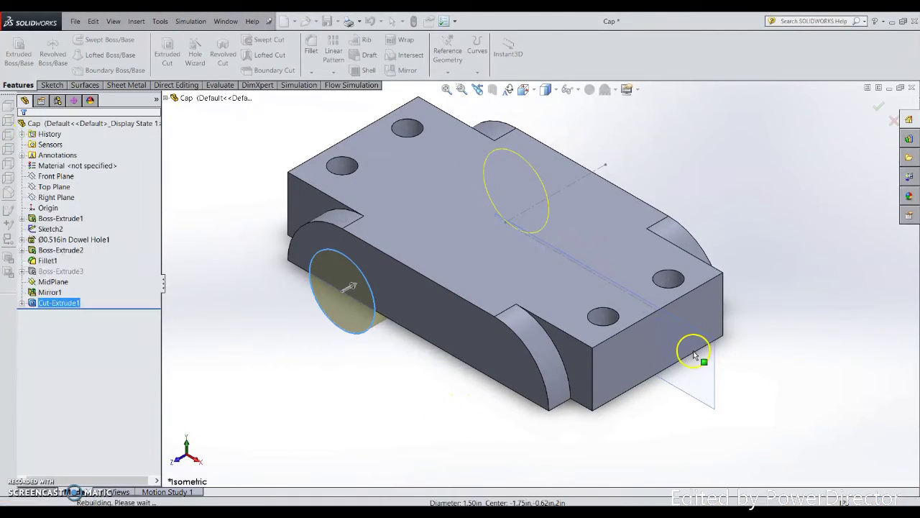
middle_click_drag(740, 308, 751, 285)
key("ctrl+7")
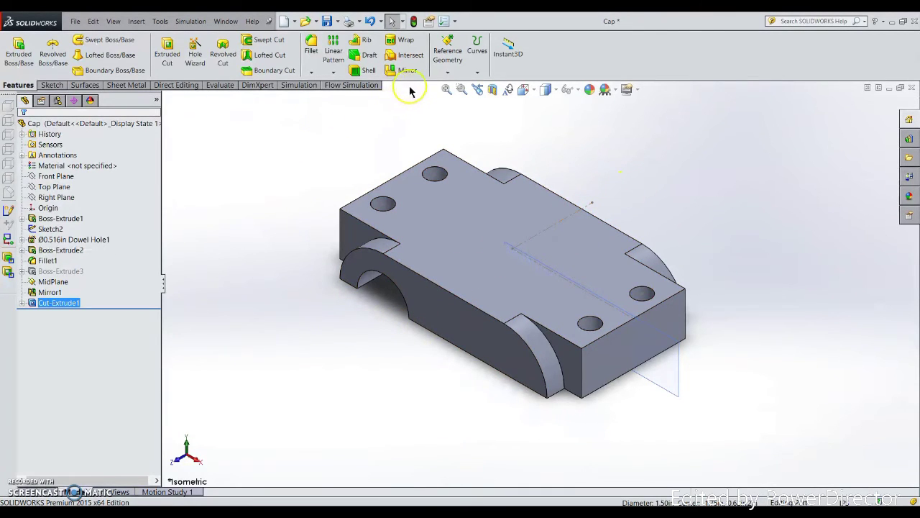
Create a plane at 0° to the cap's end face through Sketch2's Line4, named MidPlane2
left_click(446, 73)
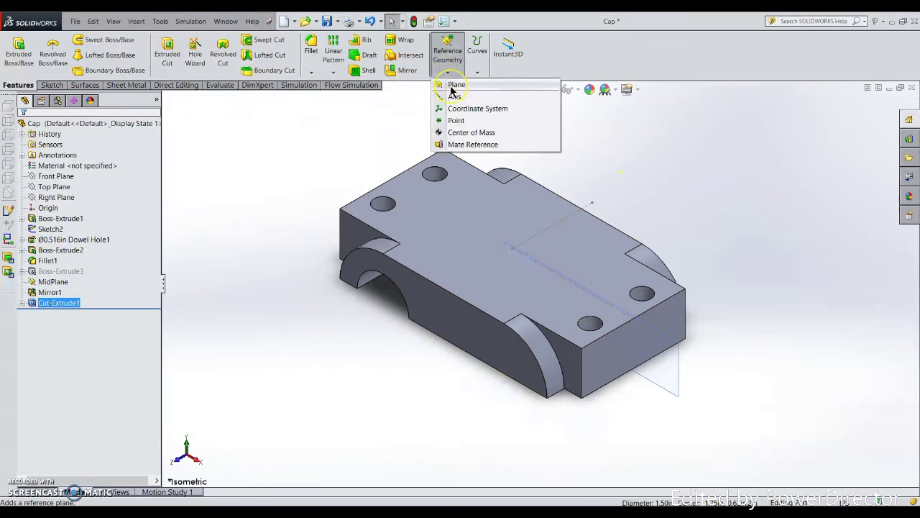
left_click(453, 85)
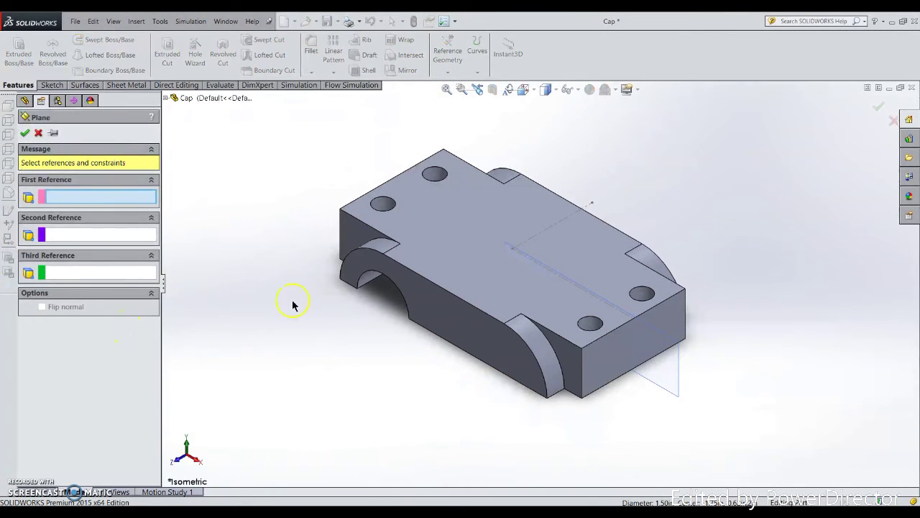
left_click(602, 383)
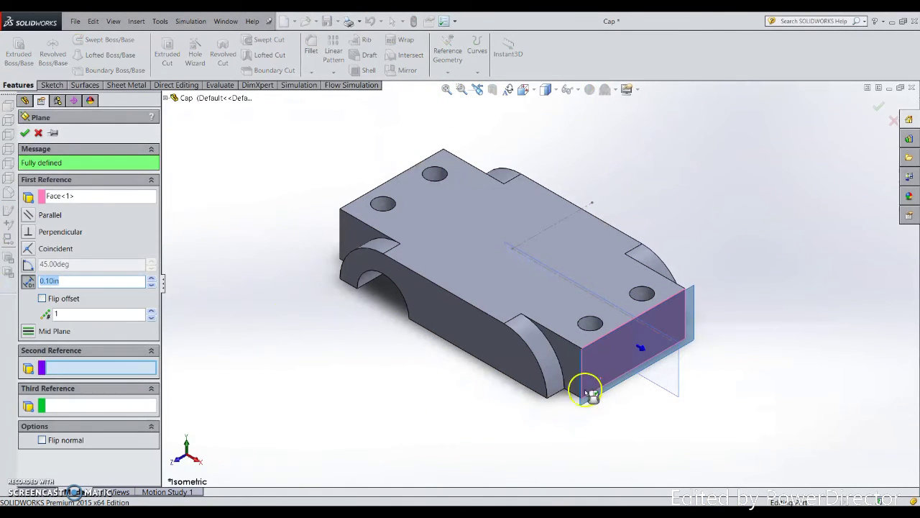
left_click(27, 265)
type("0")
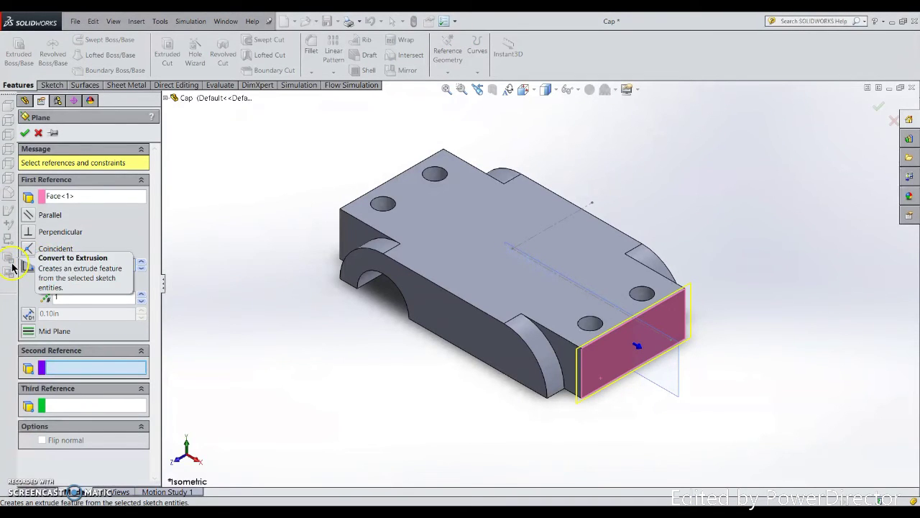
key("Return")
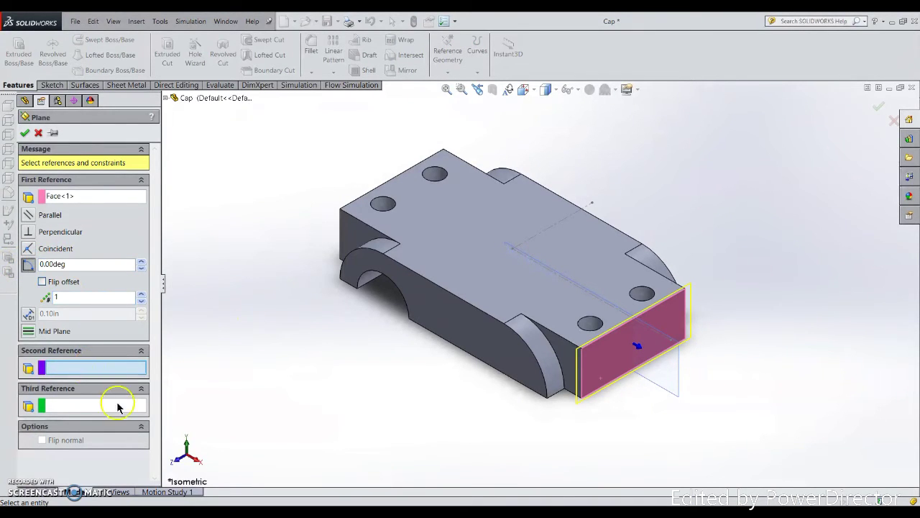
left_click(589, 208)
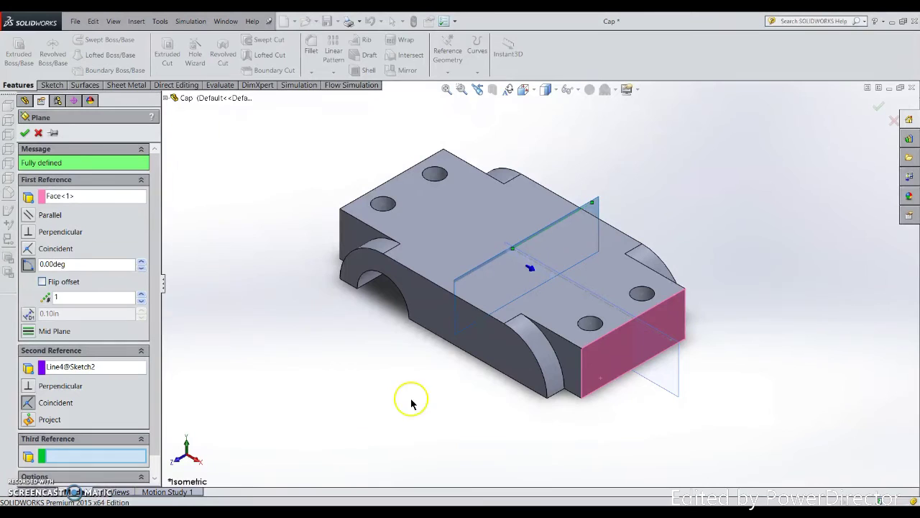
left_click(25, 134)
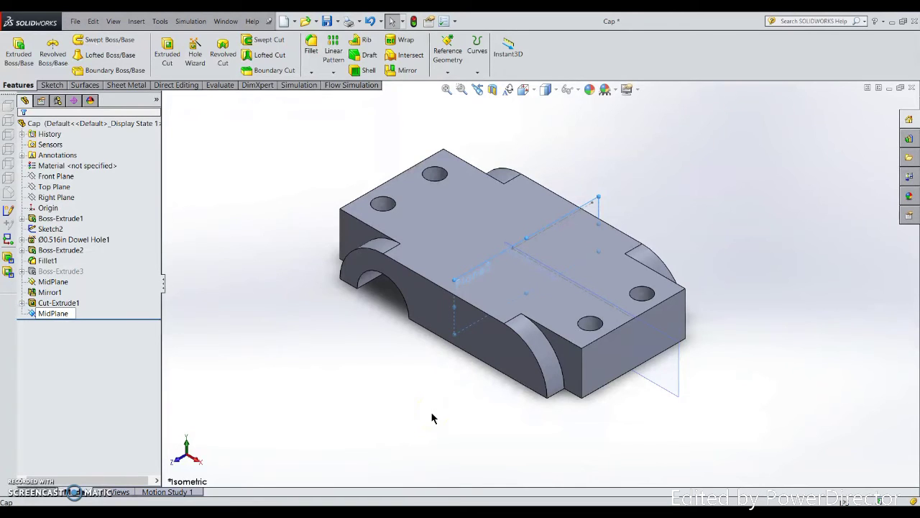
key("Return")
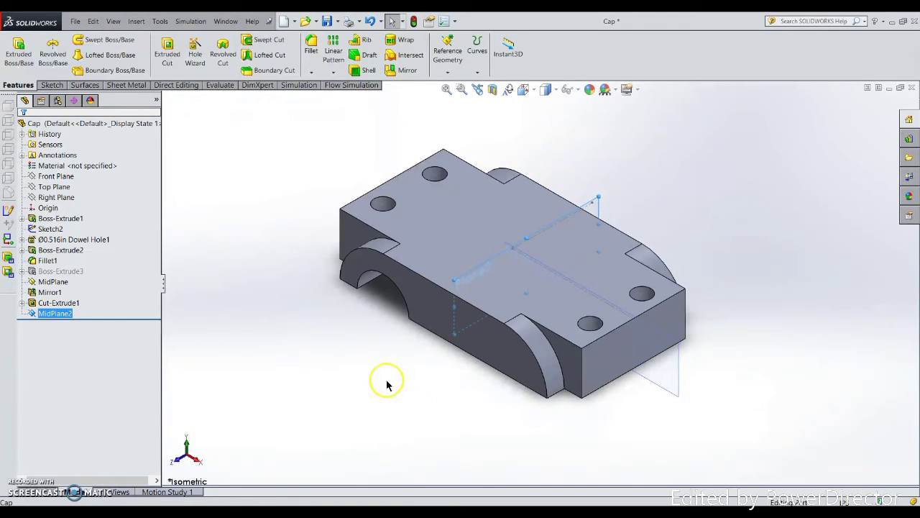
left_click(351, 387)
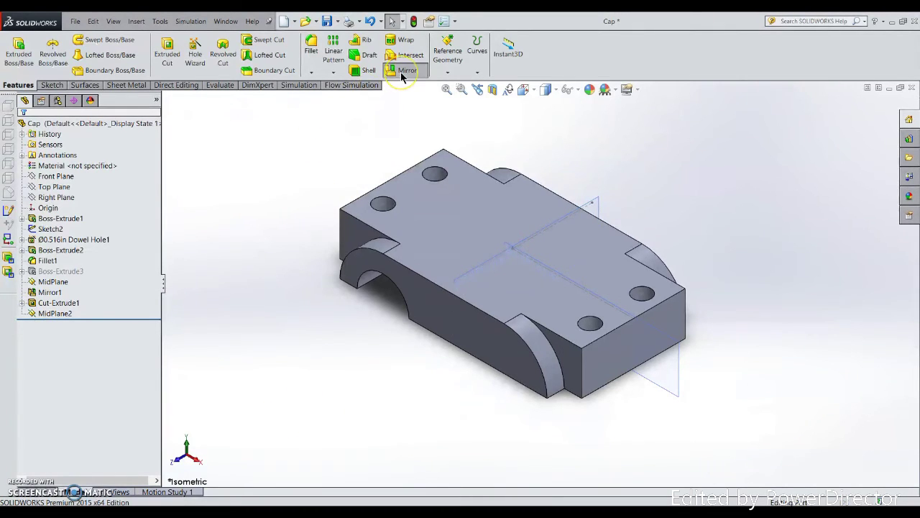
Mirror Cut-Extrude1 across MidPlane2 to create Mirror2, the second side arch
left_click(392, 70)
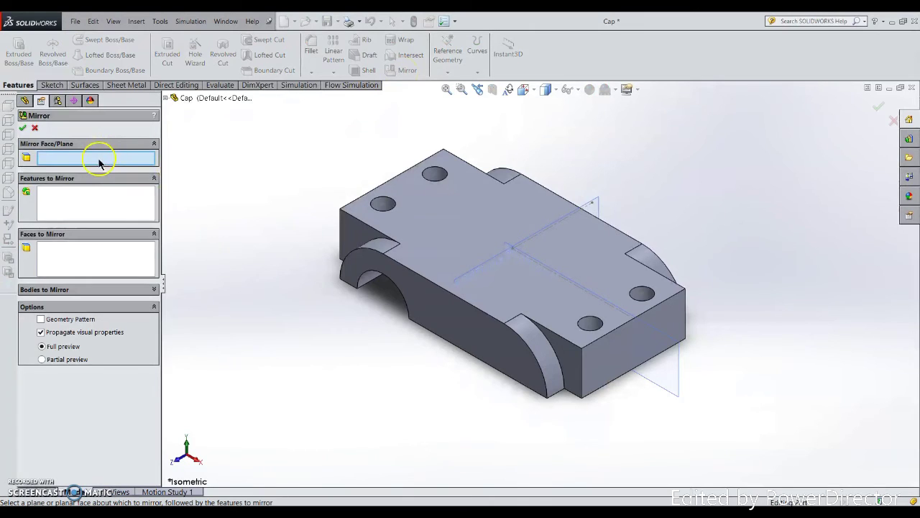
left_click(596, 206)
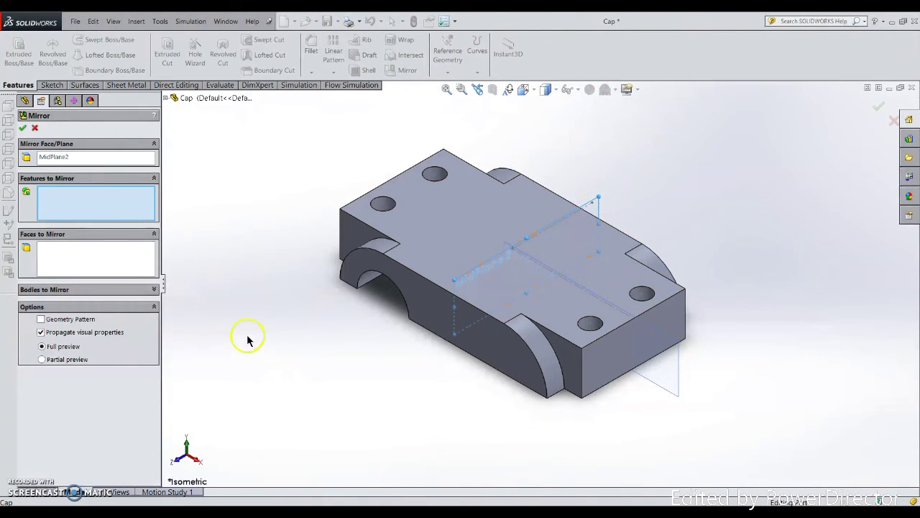
left_click(165, 99)
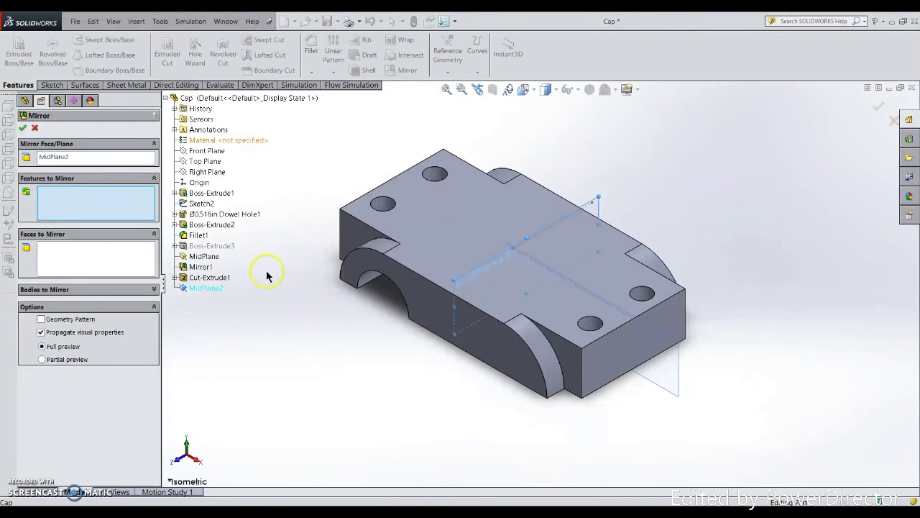
left_click(226, 280)
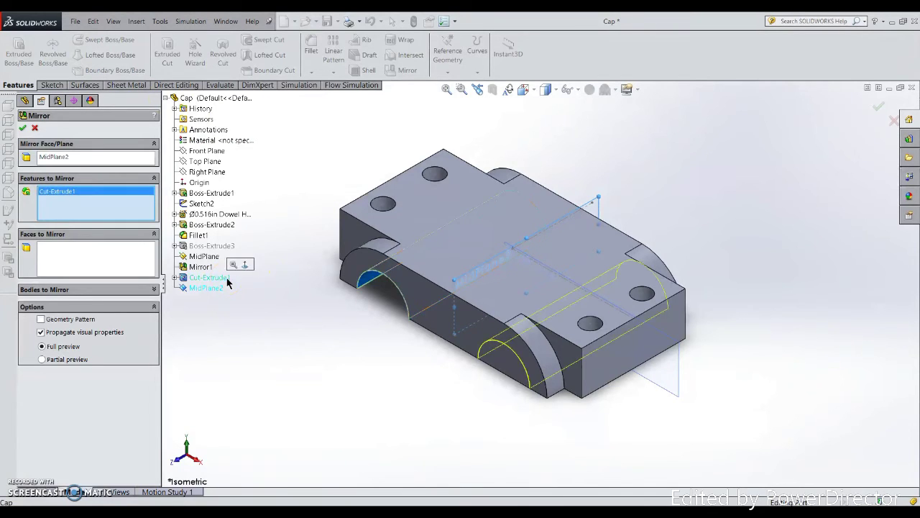
left_click(22, 128)
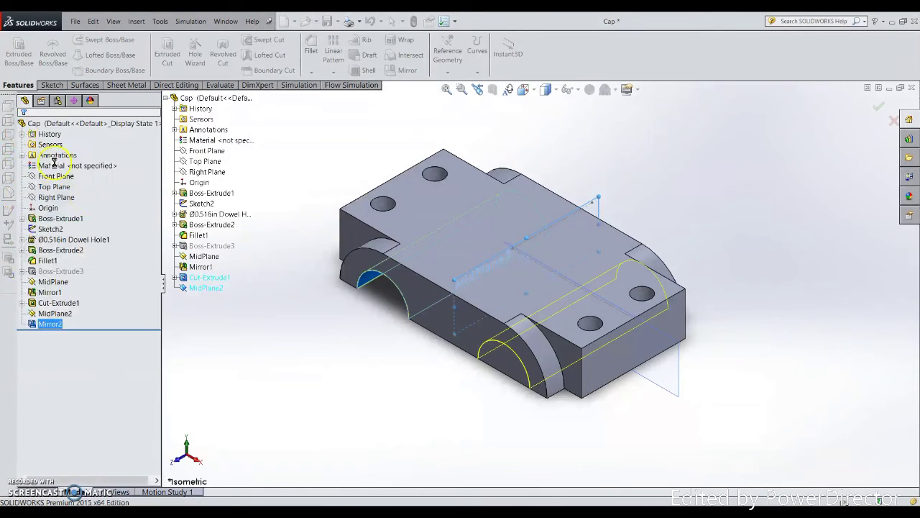
left_click(343, 393)
scroll(411, 350, "down", 5)
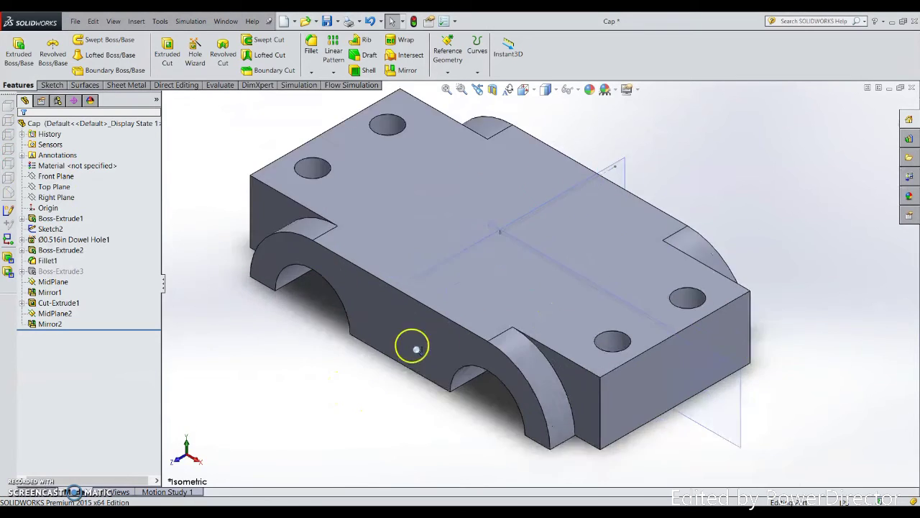
scroll(427, 324, "up", 5)
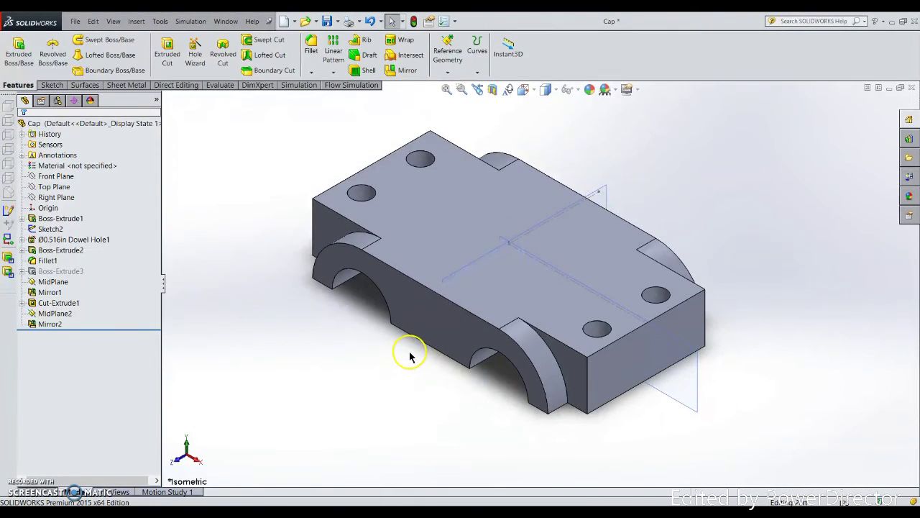
middle_click_drag(410, 356, 408, 329, "ctrl")
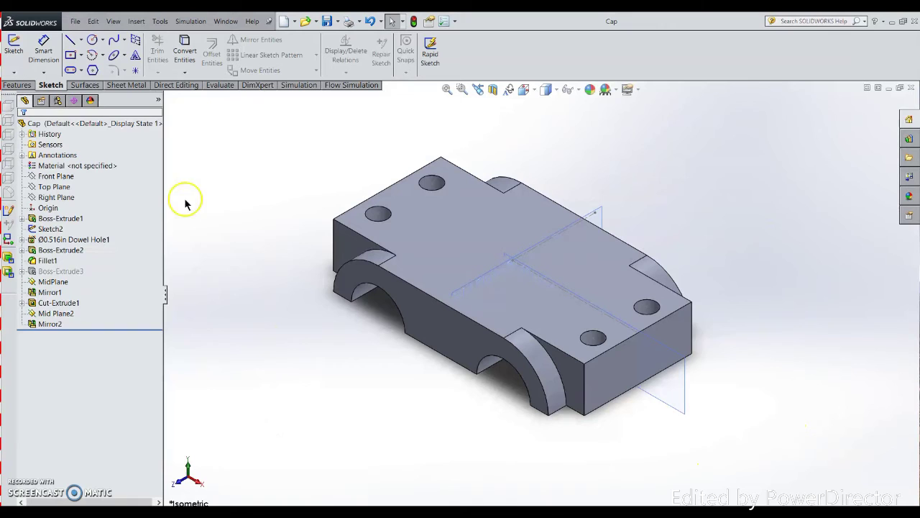
Sketch on the top face with two points, upper-left and near the lower edge, then select the upper one
left_click(14, 45)
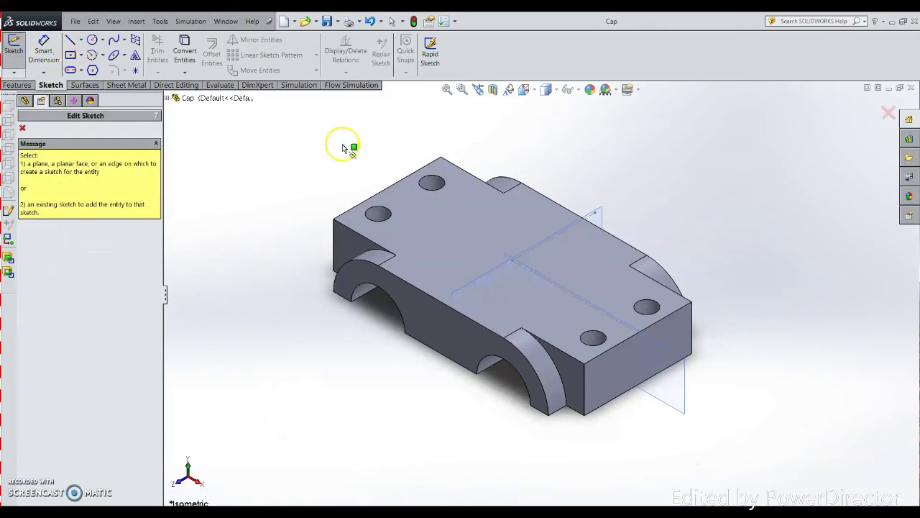
left_click(461, 258)
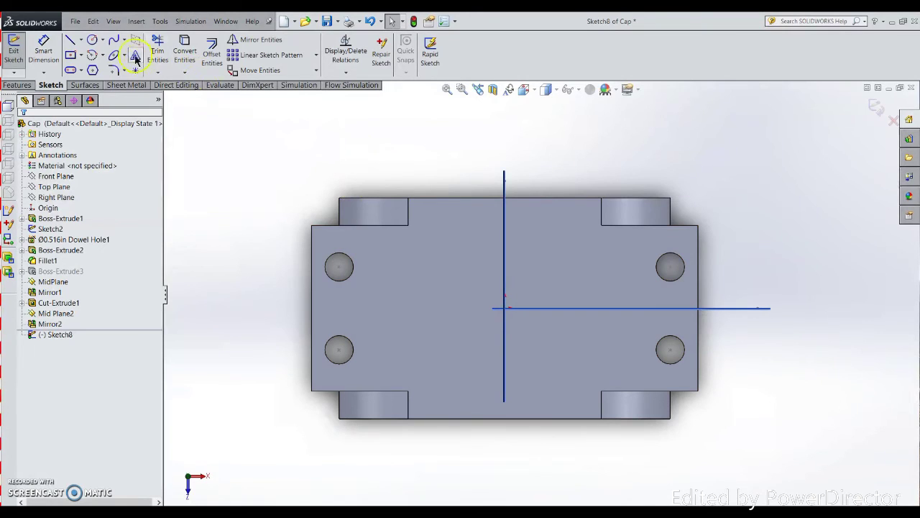
left_click(136, 71)
left_click(459, 240)
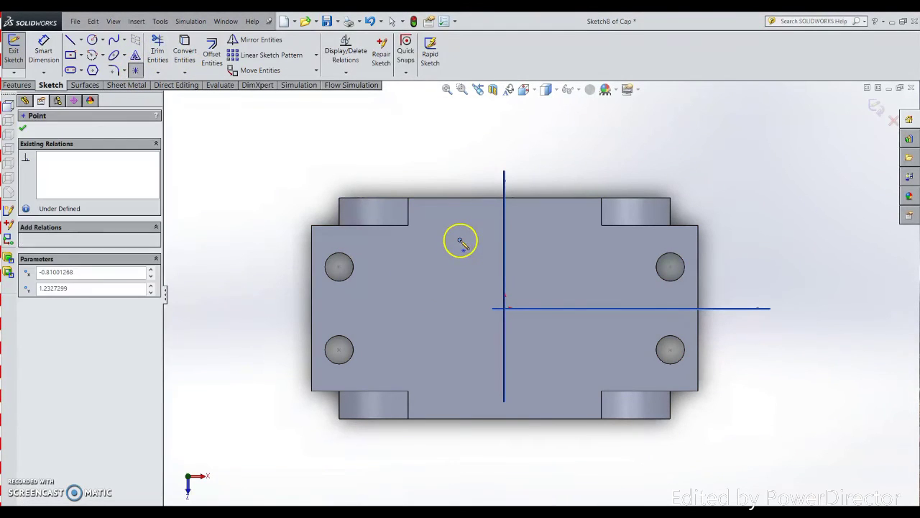
left_click(474, 382)
key("Escape")
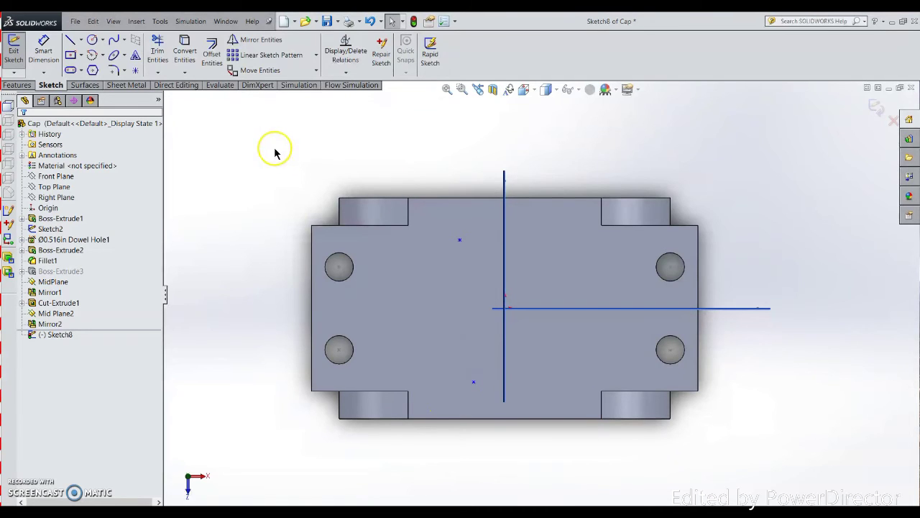
left_click(459, 239)
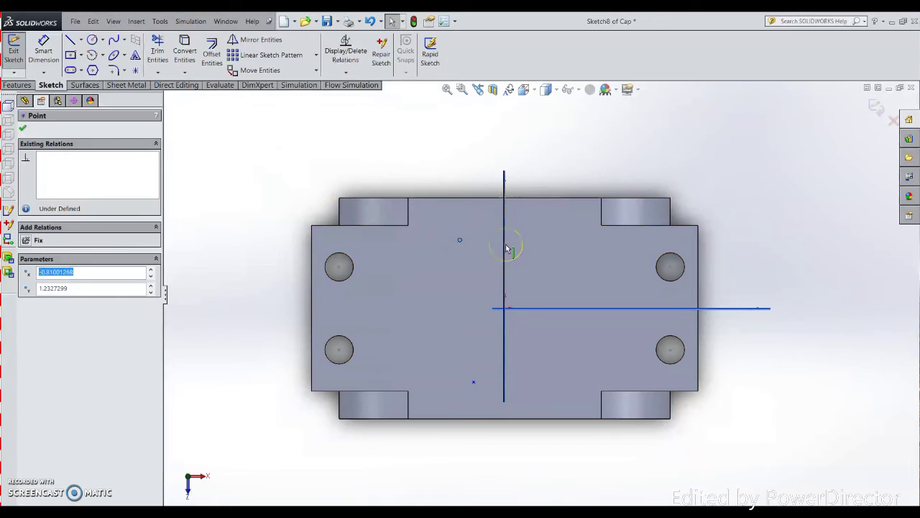
left_click(506, 244)
left_click(460, 243)
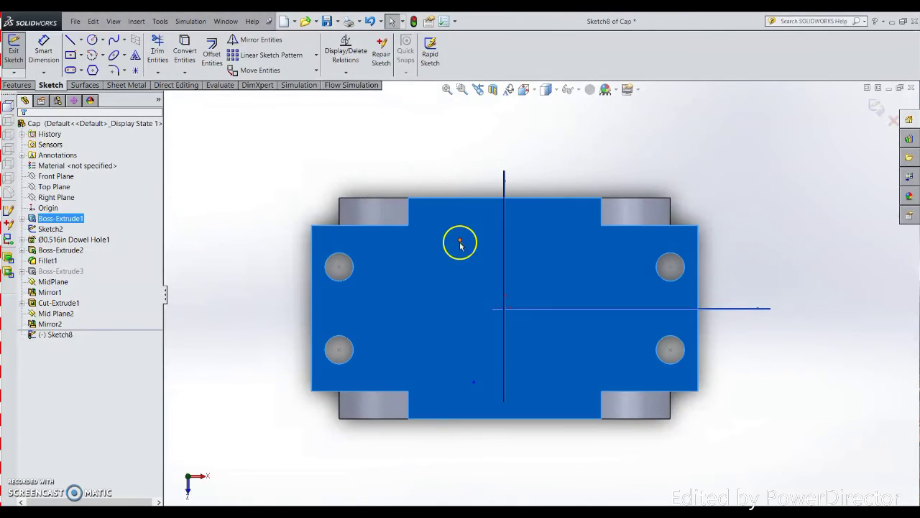
left_click(467, 103)
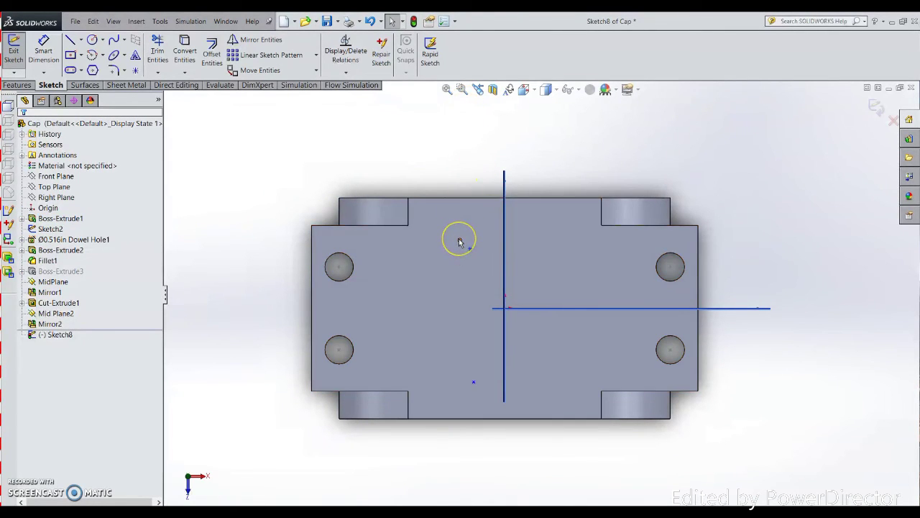
left_click(460, 243)
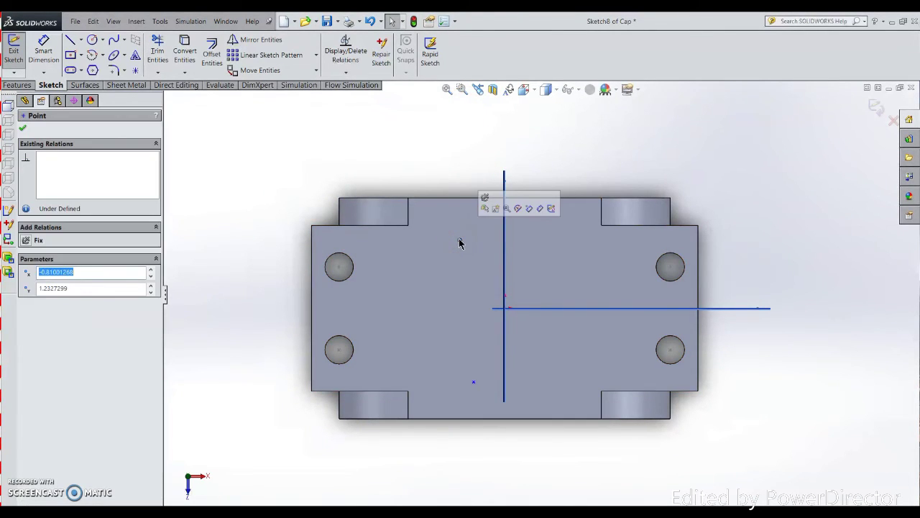
Make the upper point coincident with the vertical centre line and horizontal with the upper-left notch corner
left_click(354, 76)
left_click(361, 95)
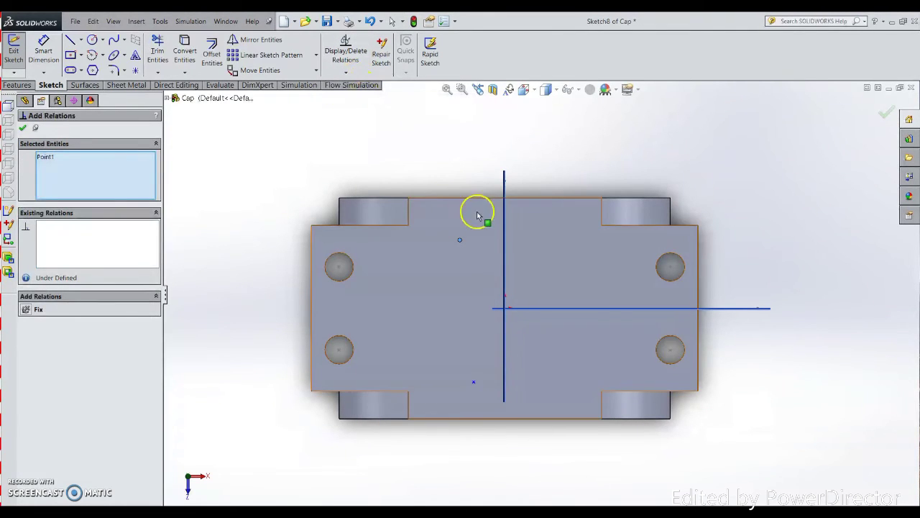
left_click(504, 221)
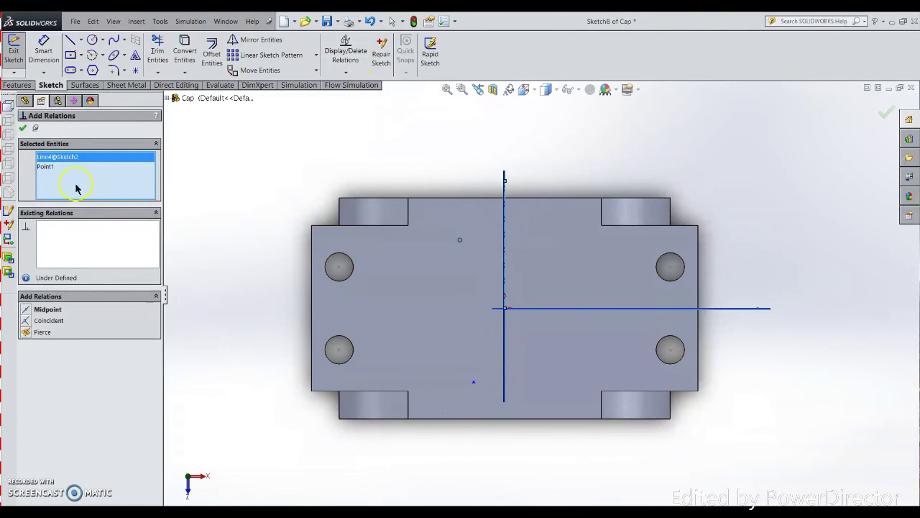
left_click(27, 322)
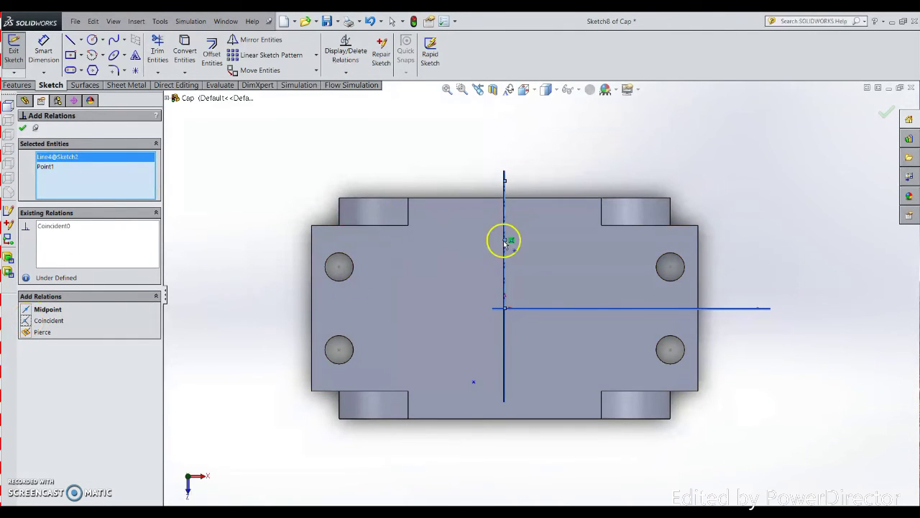
left_click(24, 128)
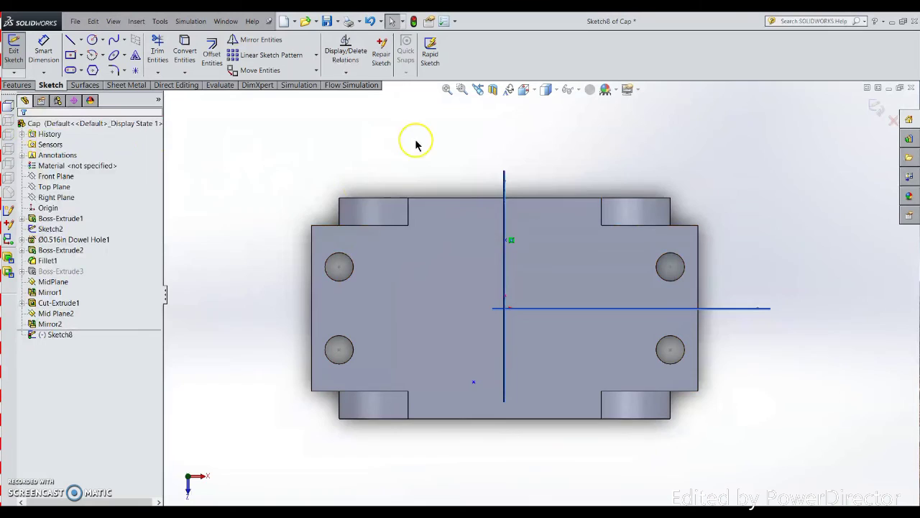
left_click(505, 239)
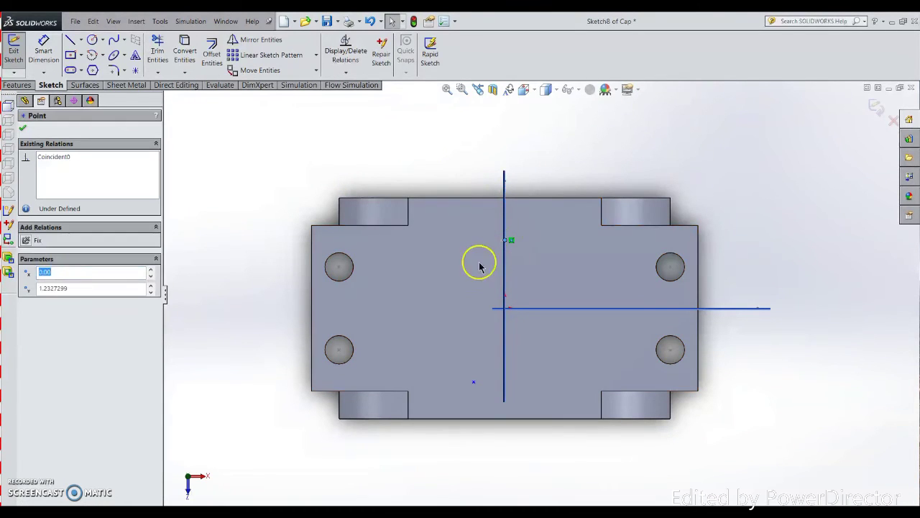
left_click(408, 226, "ctrl")
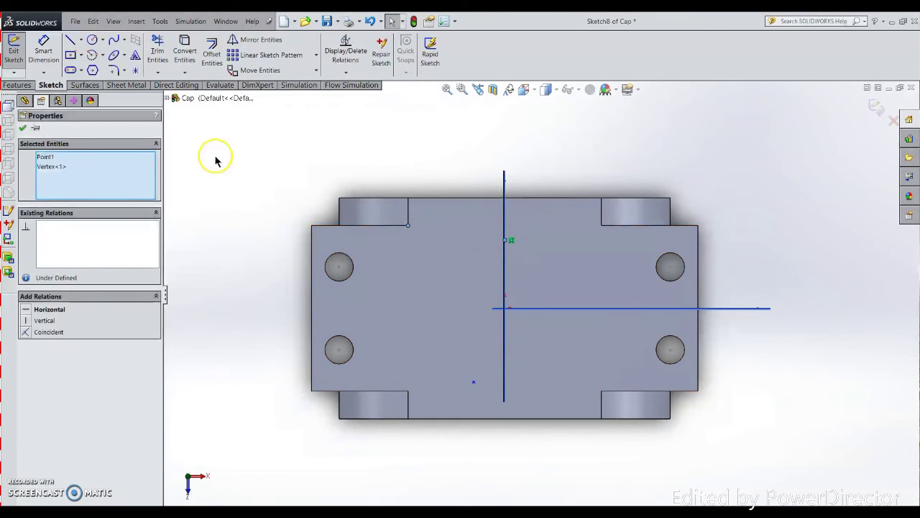
left_click(27, 310)
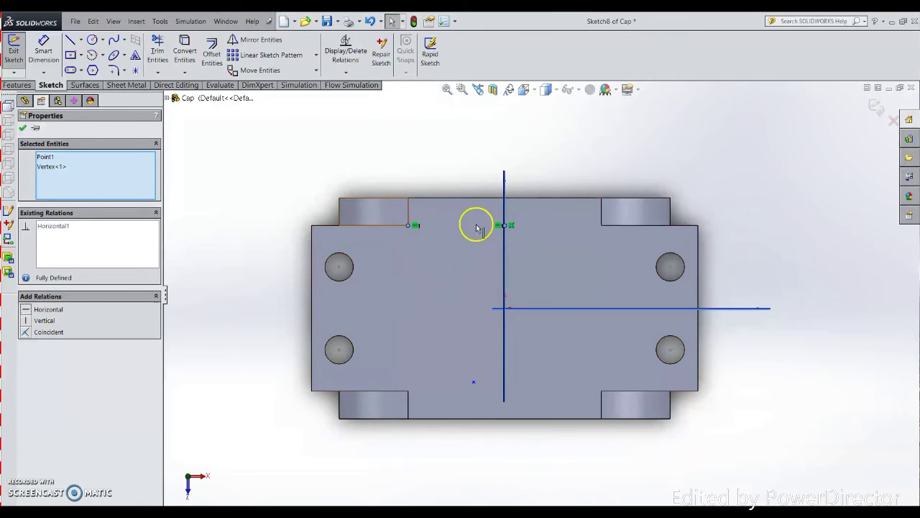
left_click(595, 461)
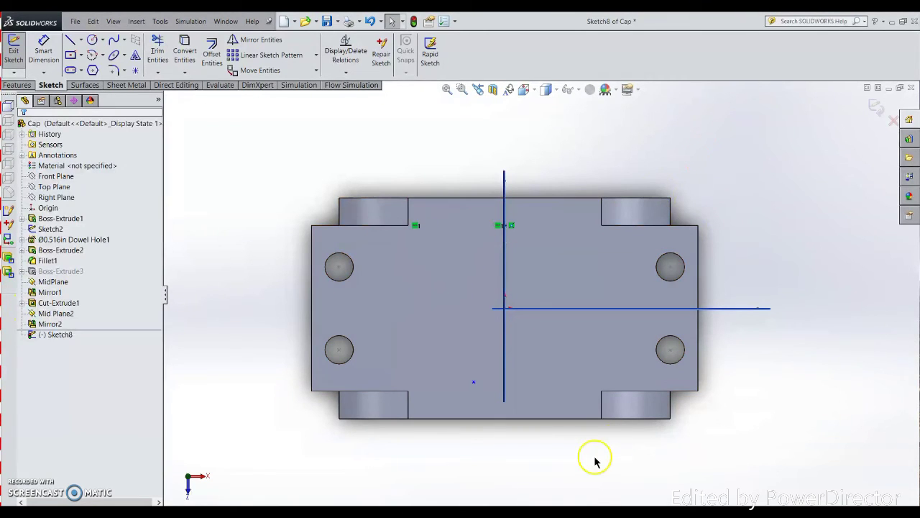
Make the lower point coincident with Mid Plane2 and horizontal with the lower-left notch corner
left_click(474, 382)
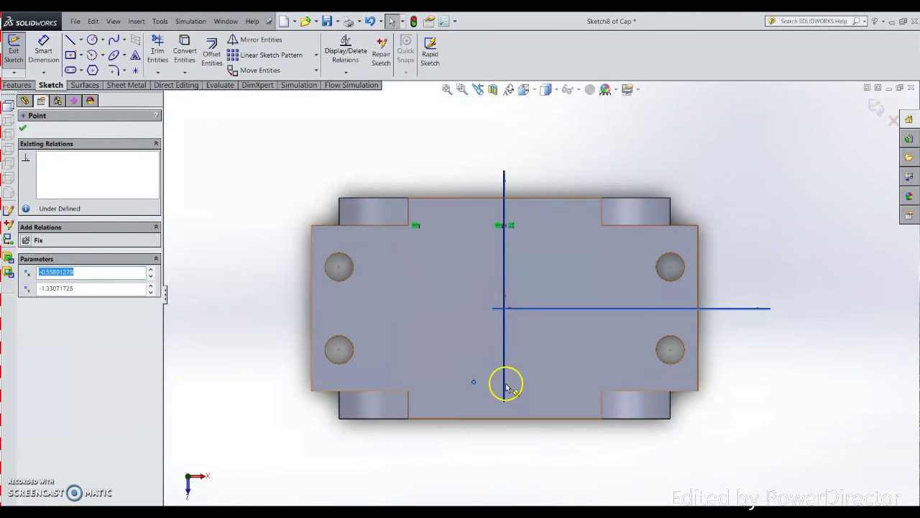
left_click(505, 382, "ctrl")
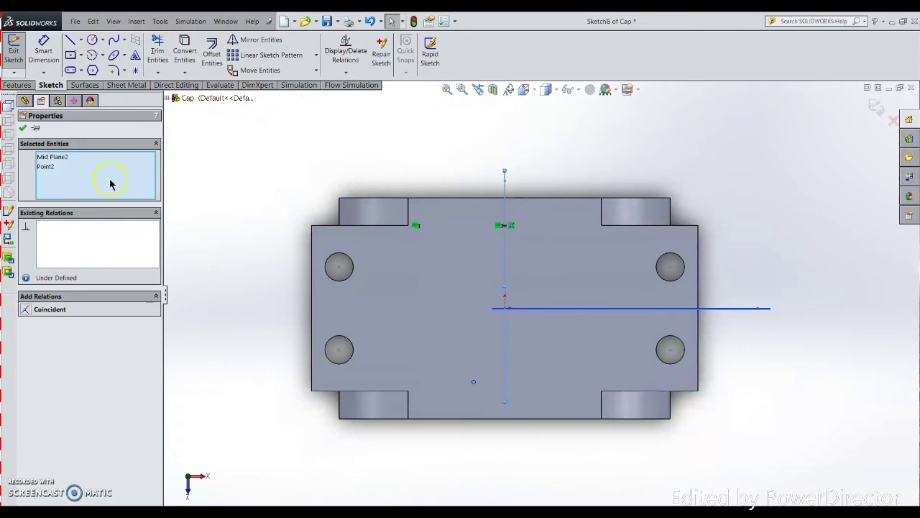
left_click(25, 310)
left_click(530, 384)
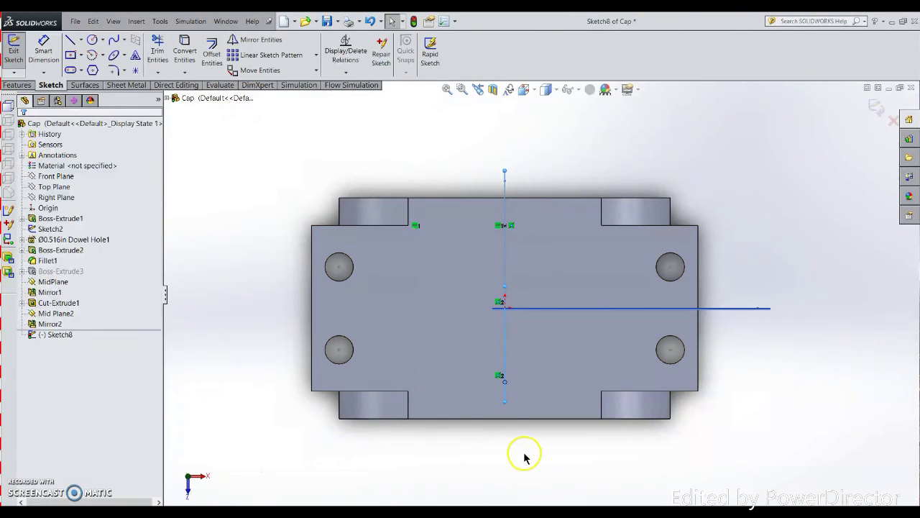
left_click(505, 386)
left_click_drag(515, 378, 522, 353)
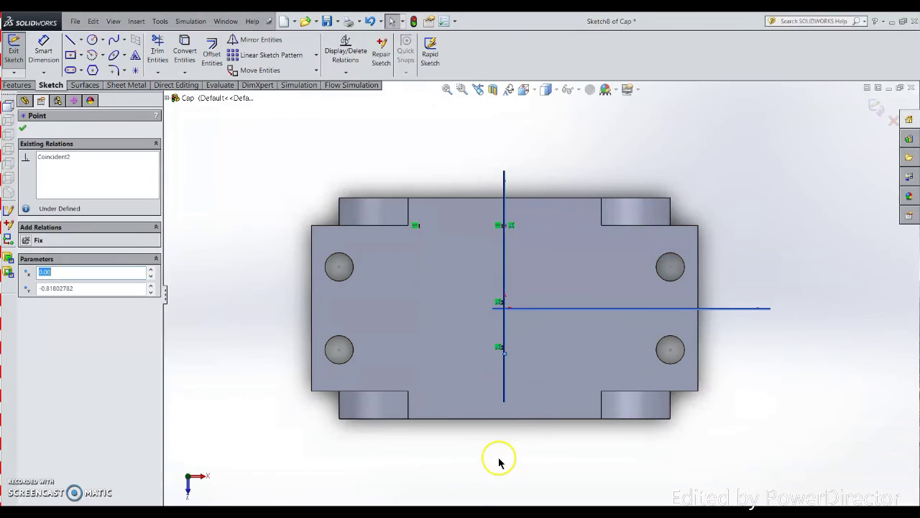
left_click(481, 454)
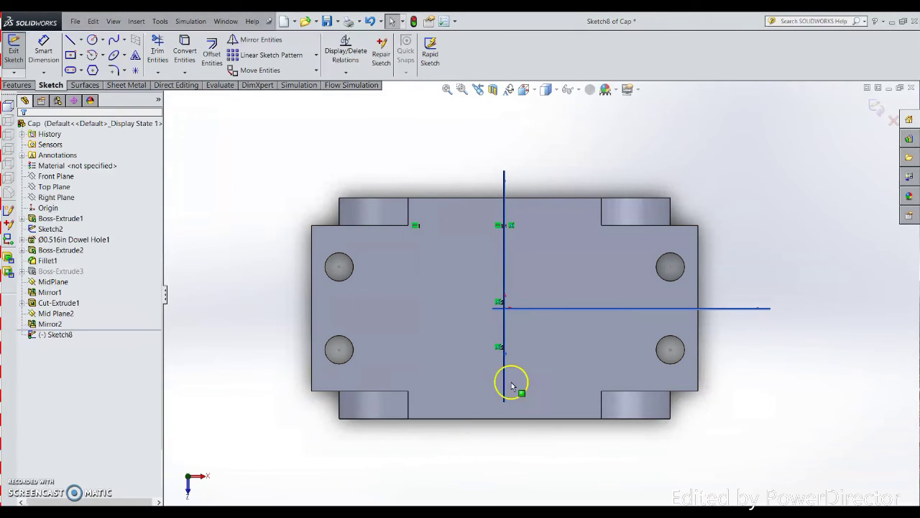
left_click(507, 352)
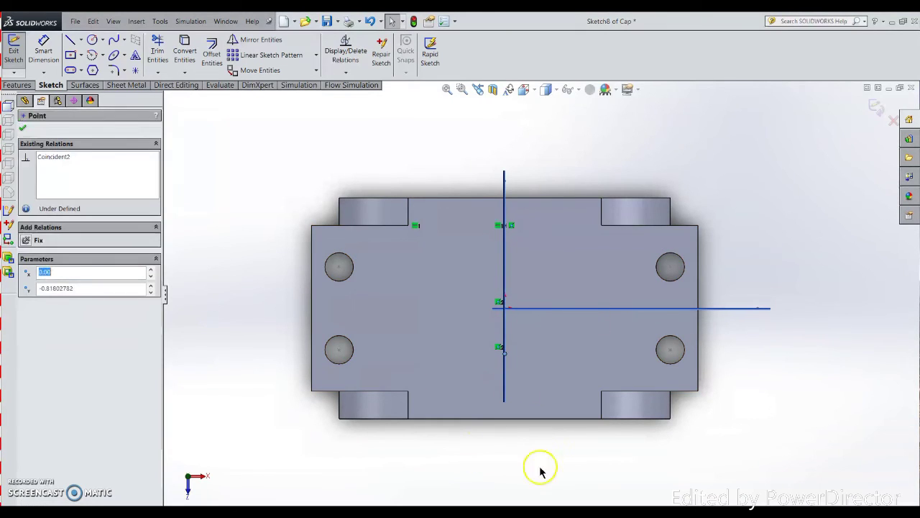
left_click(409, 392, "ctrl")
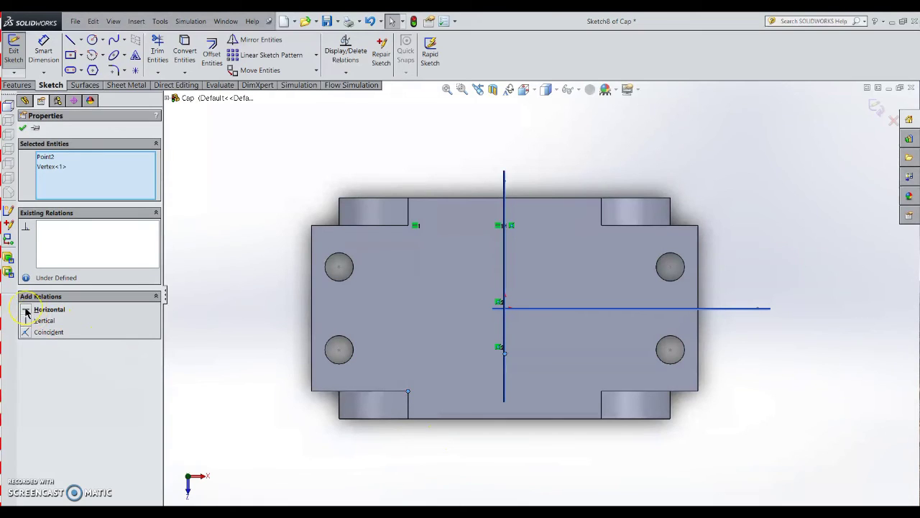
left_click(27, 309)
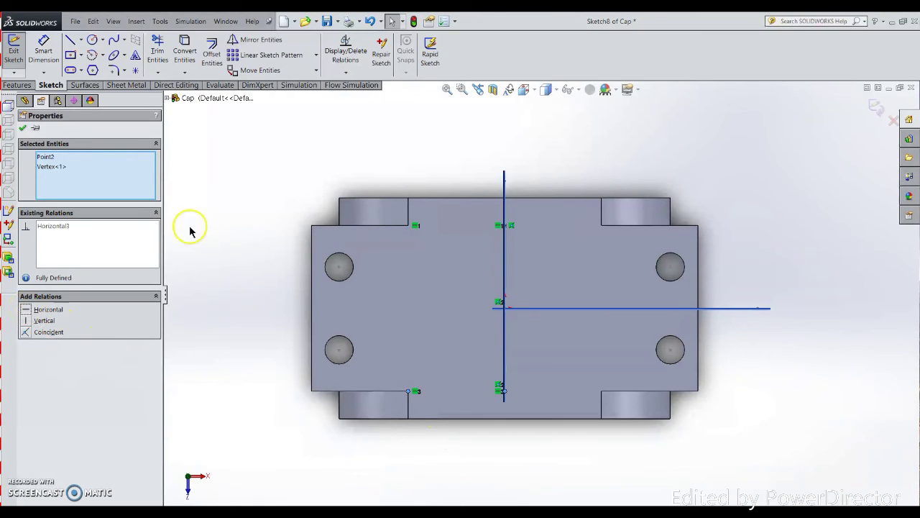
left_click(22, 129)
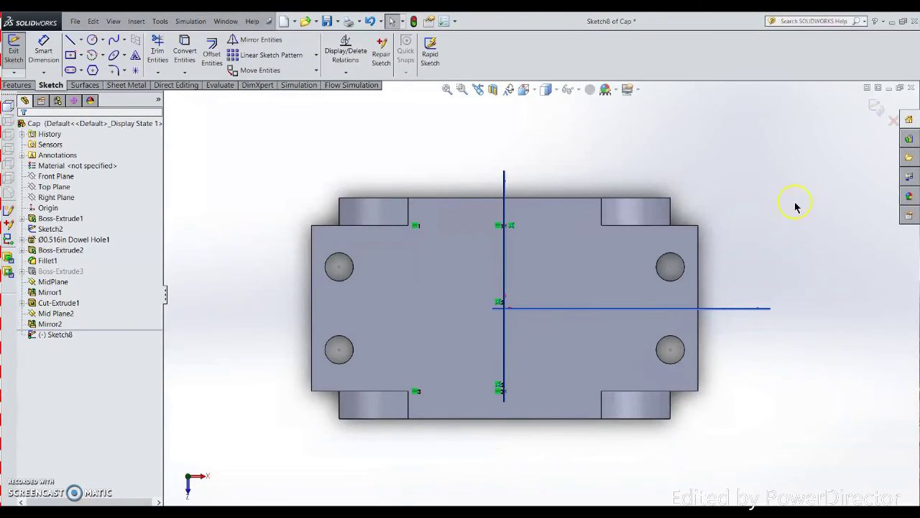
Exit Sketch8 and switch to the isometric view
left_click(876, 106)
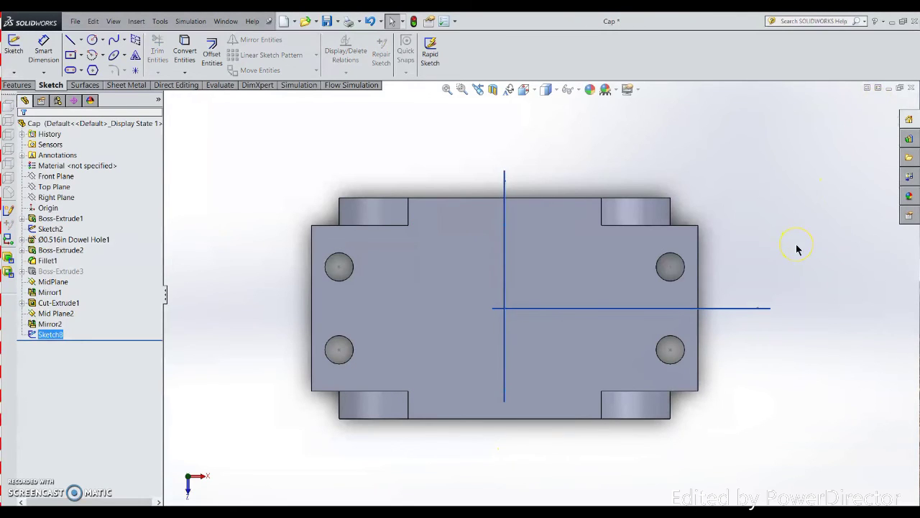
key("ctrl+7")
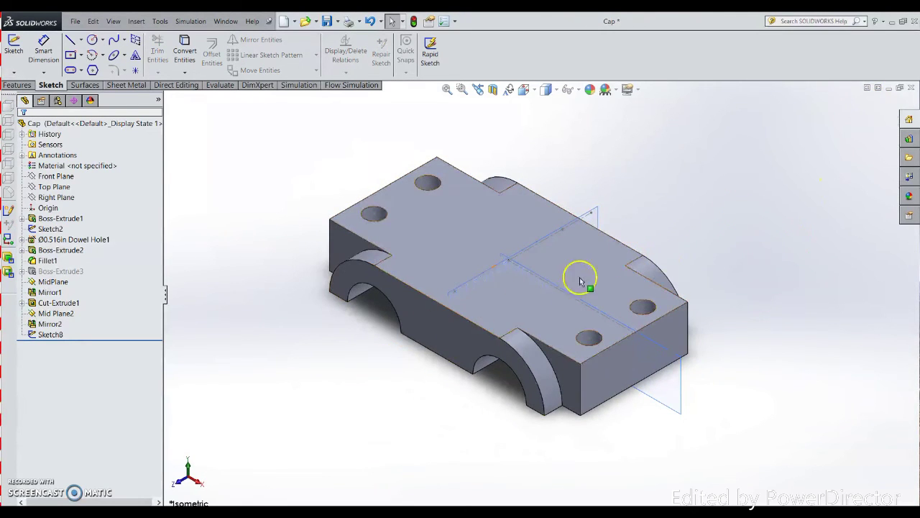
scroll(580, 281, "down", 5)
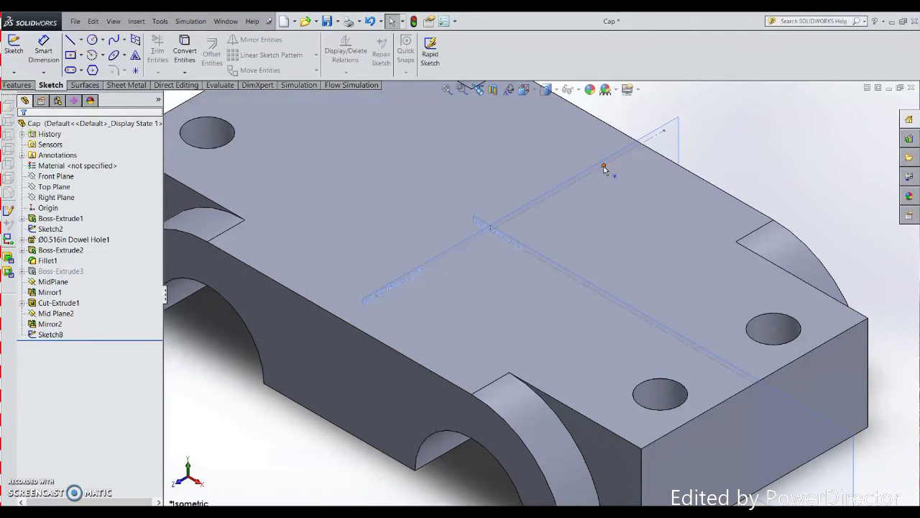
Start a Hole Wizard hole using the ANSI Inch standard and select the custom diameter field
left_click(17, 85)
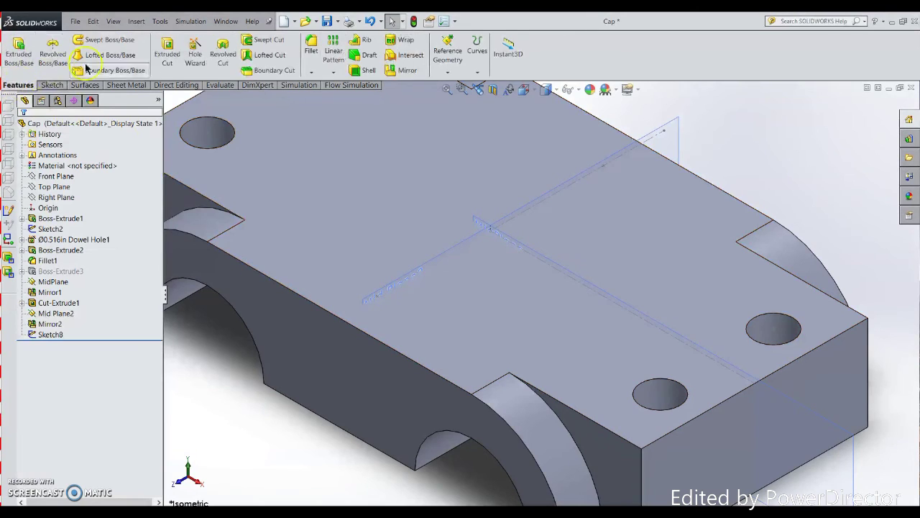
left_click(195, 54)
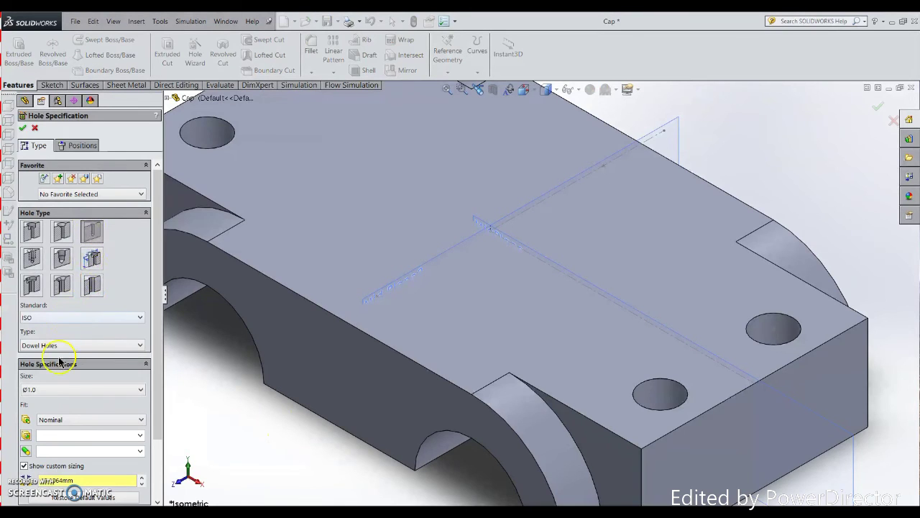
scroll(161, 438, "down", 3)
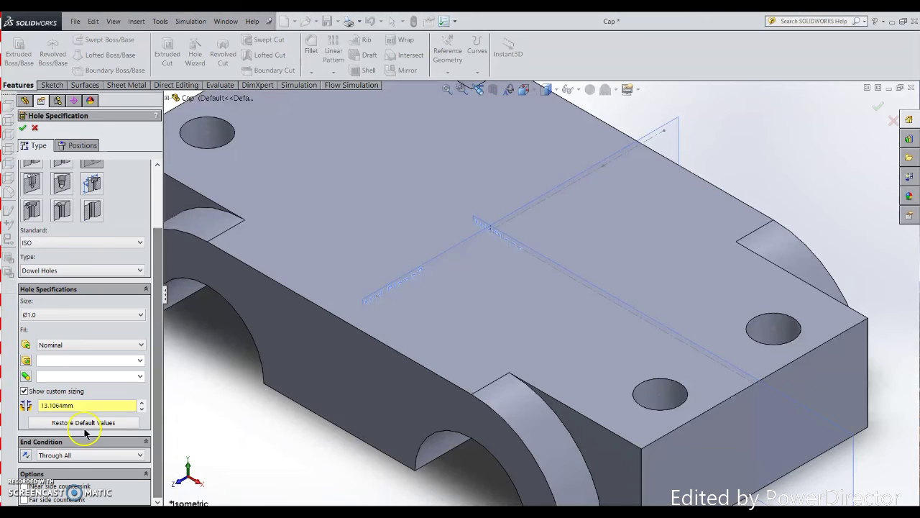
left_click_drag(77, 405, 26, 404)
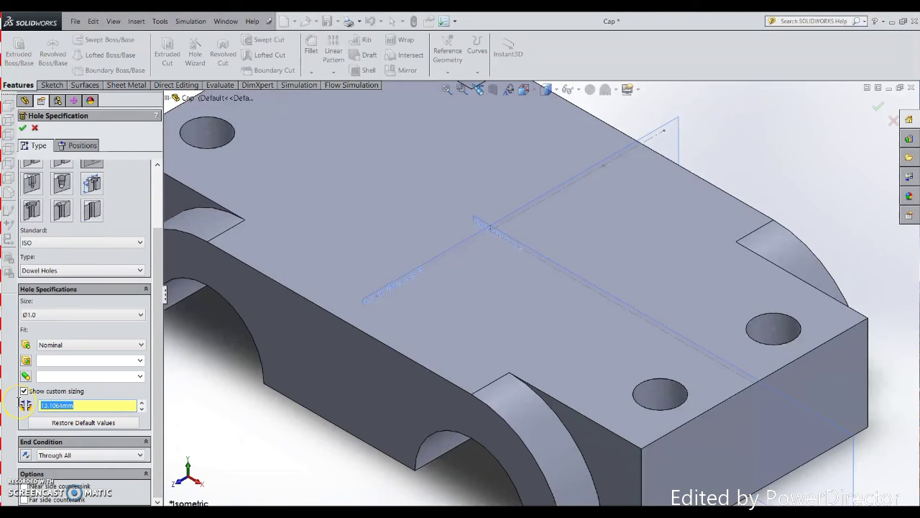
scroll(166, 320, "up", 3)
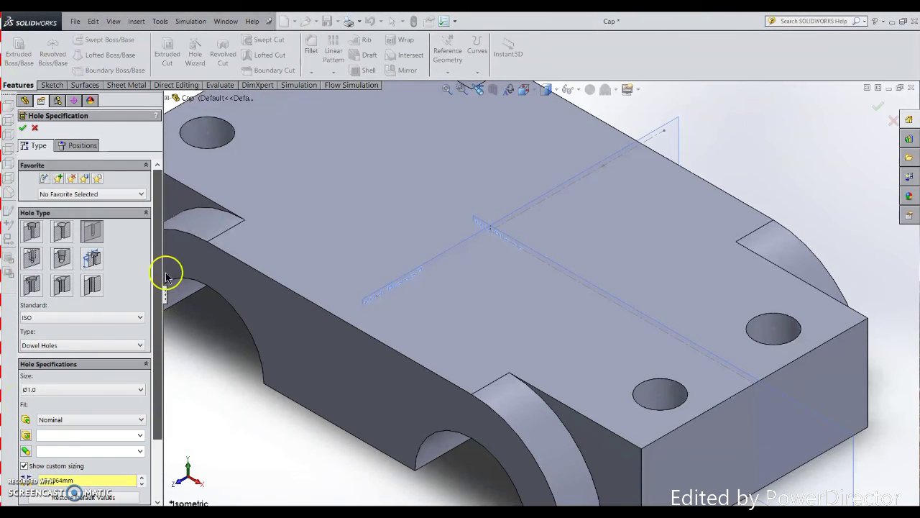
left_click(113, 318)
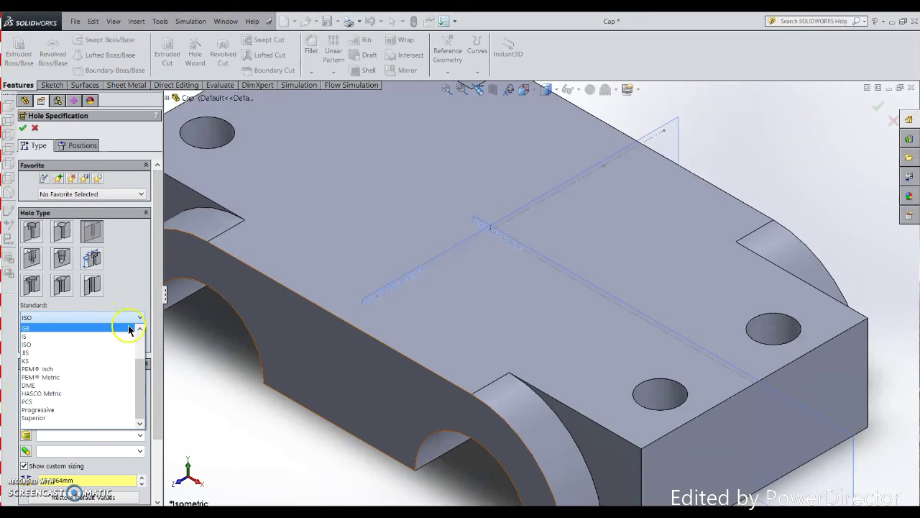
scroll(143, 374, "up", 2)
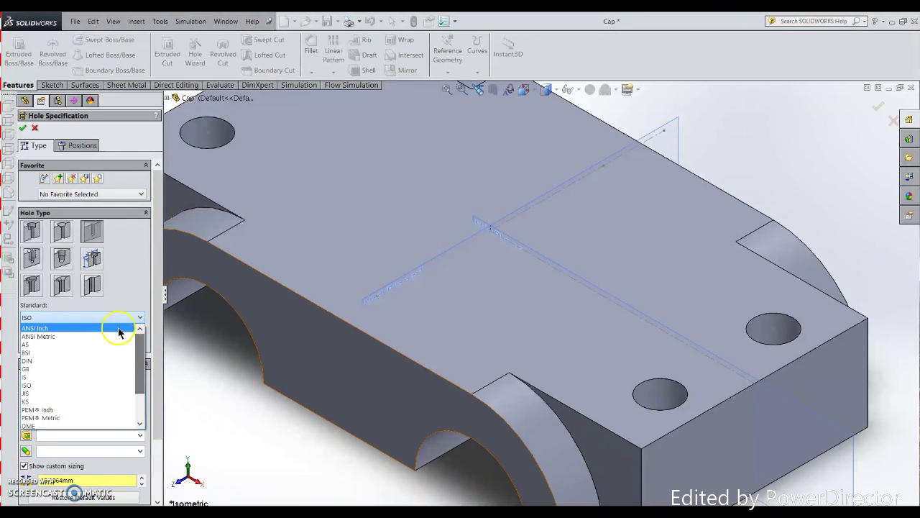
left_click(44, 329)
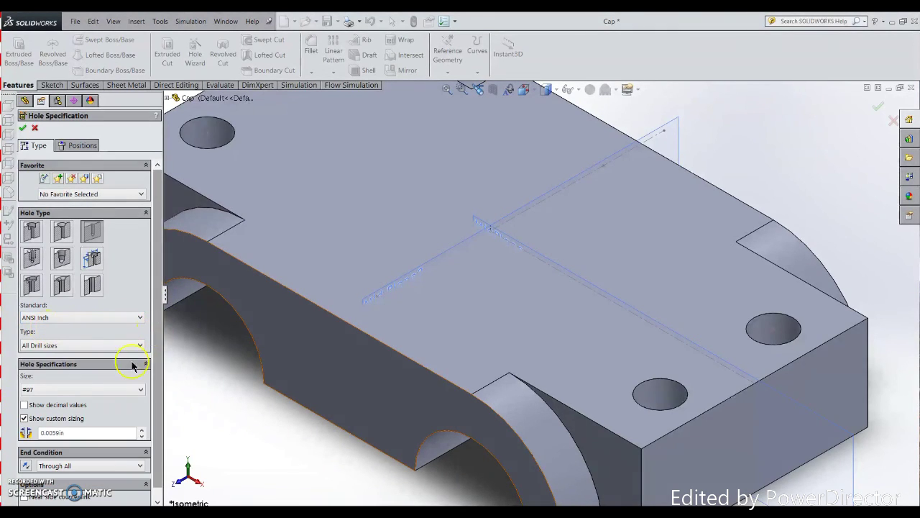
left_click(96, 430)
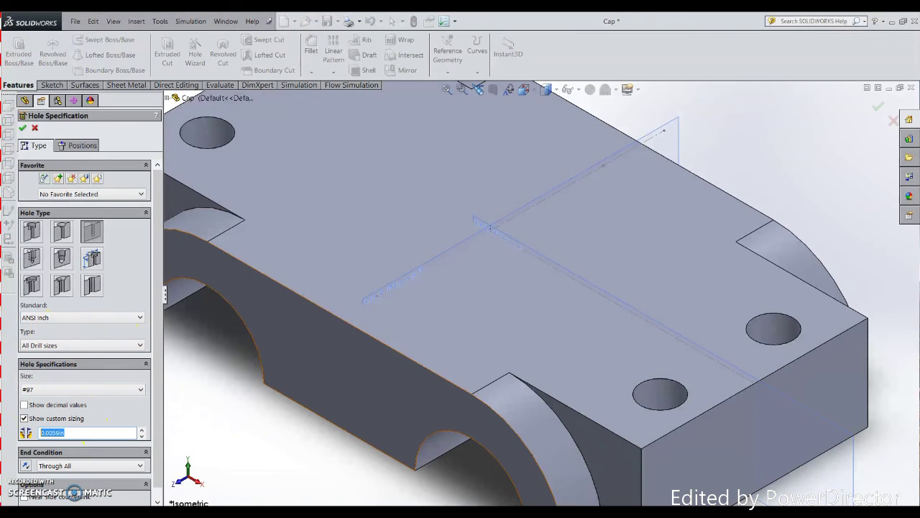
key("alt+Tab")
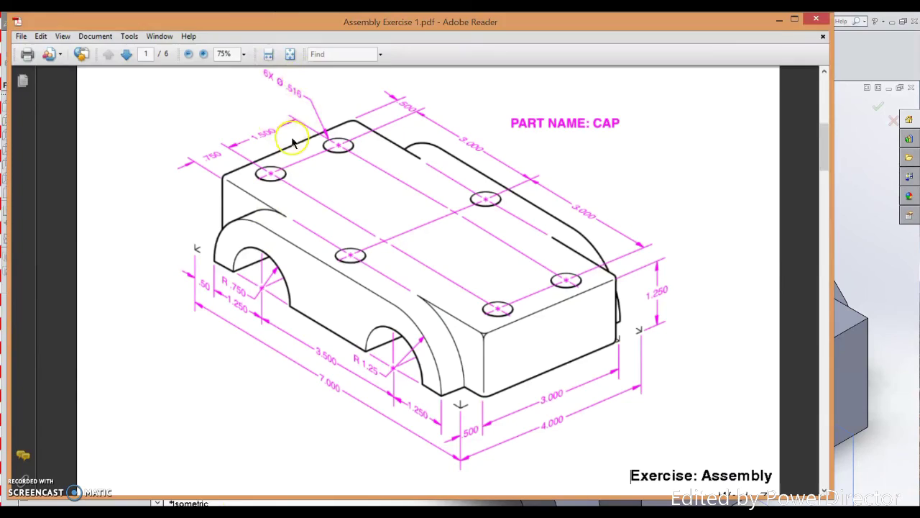
Return to SOLIDWORKS after reading the drawing's 6X Ø.516 hole callout
key("alt+Tab")
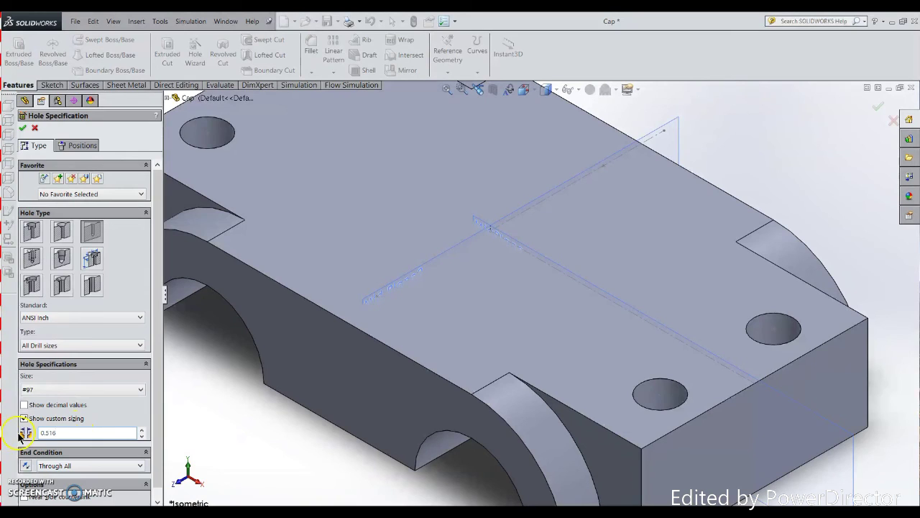
Place two holes via 3D sketch at the MidPlane and Mid Plane2 top-face edge points and create them
left_click(75, 146)
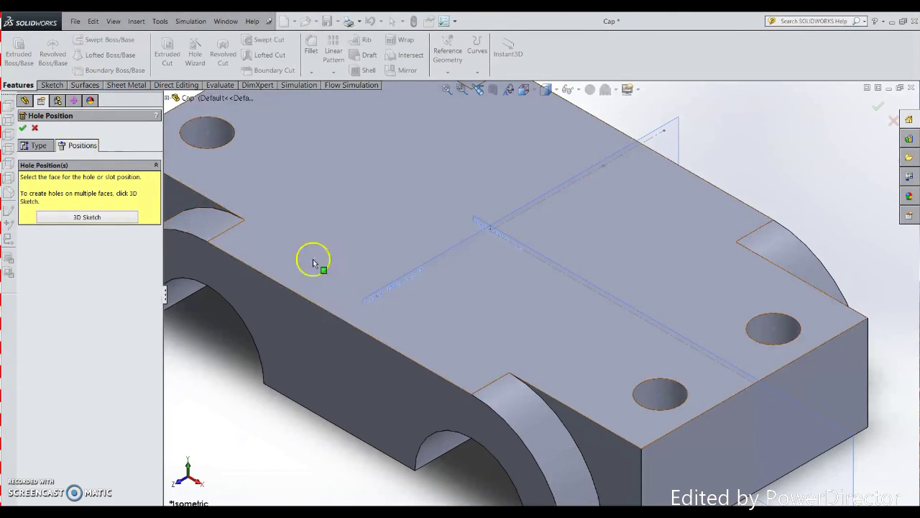
left_click(379, 297)
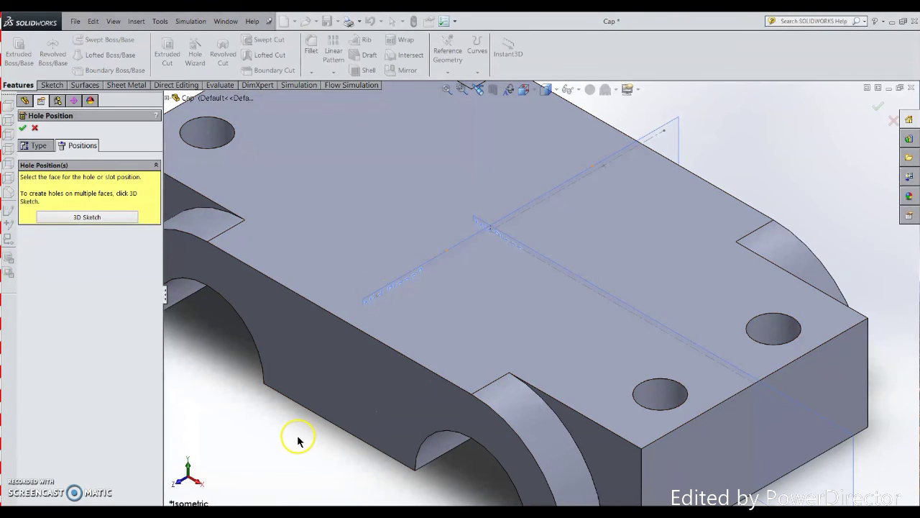
key("z")
left_click(105, 218)
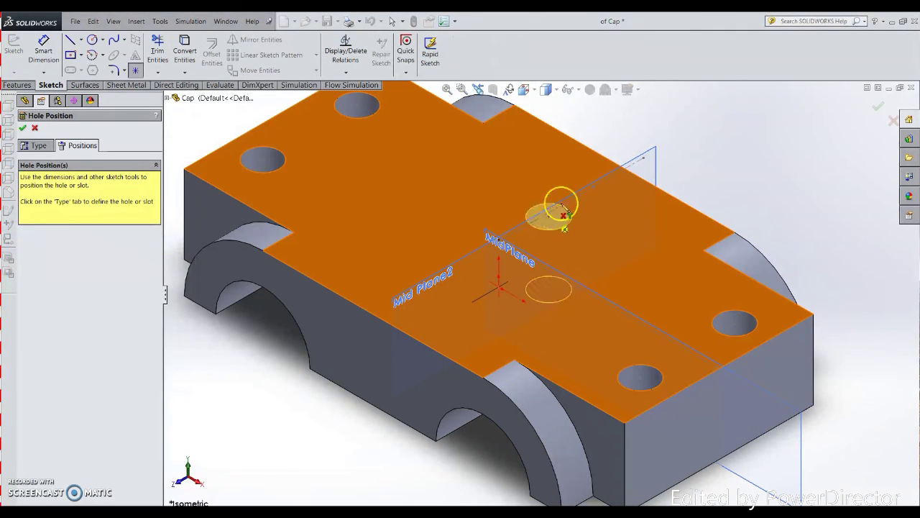
left_click(595, 189)
scroll(425, 302, "down", 5)
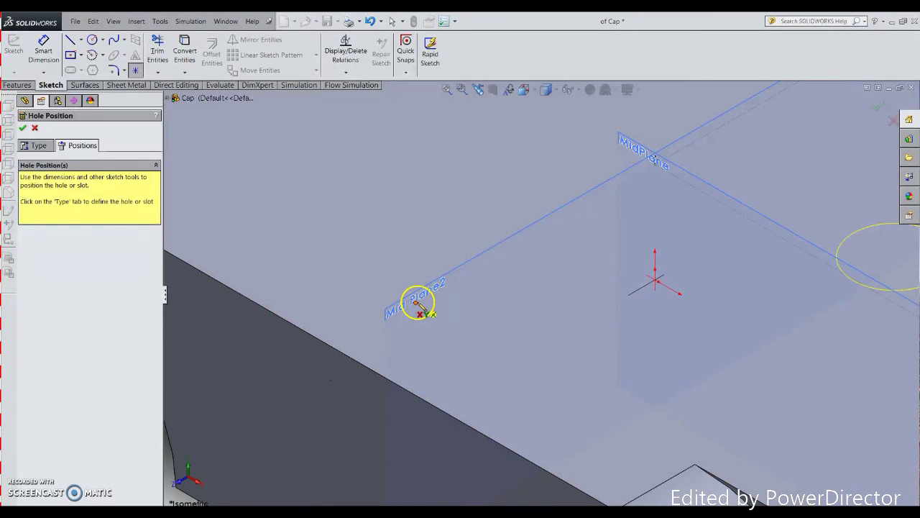
left_click(419, 305)
scroll(329, 397, "up", 5)
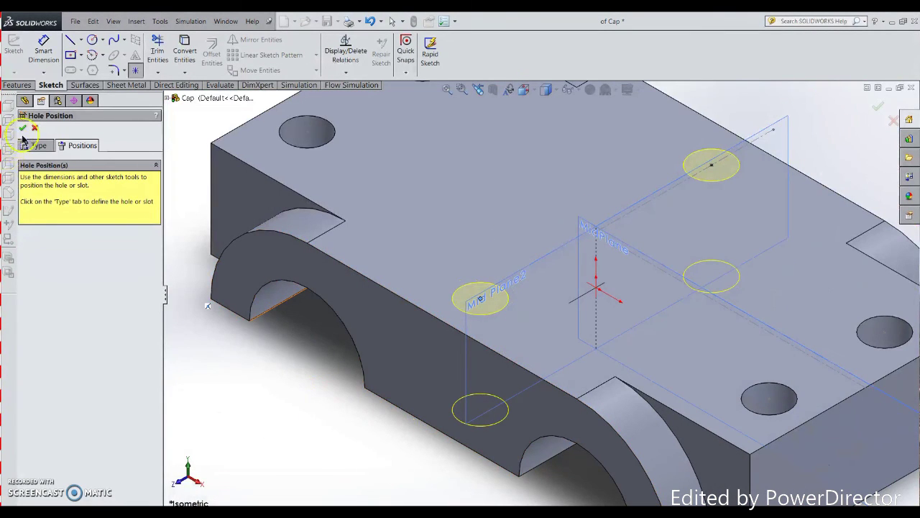
left_click(24, 128)
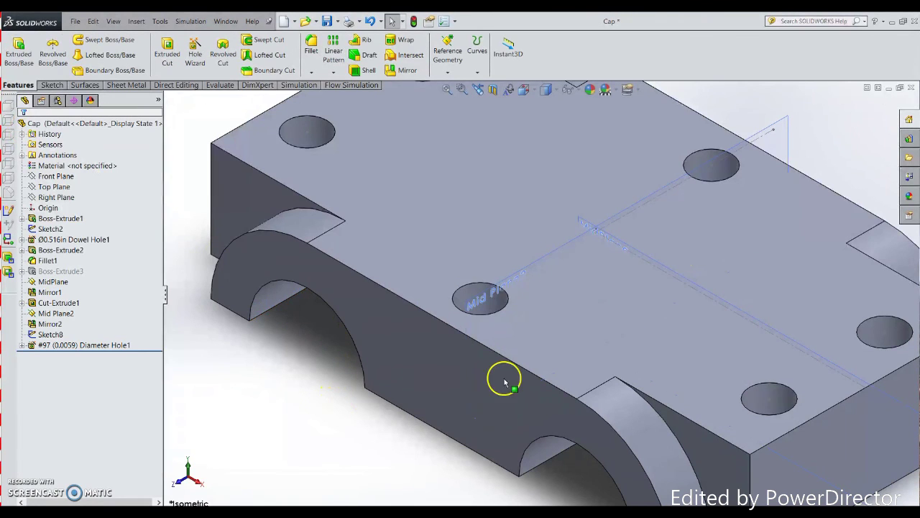
Fit the view and hide the MidPlane and Mid Plane2 reference planes
key("f")
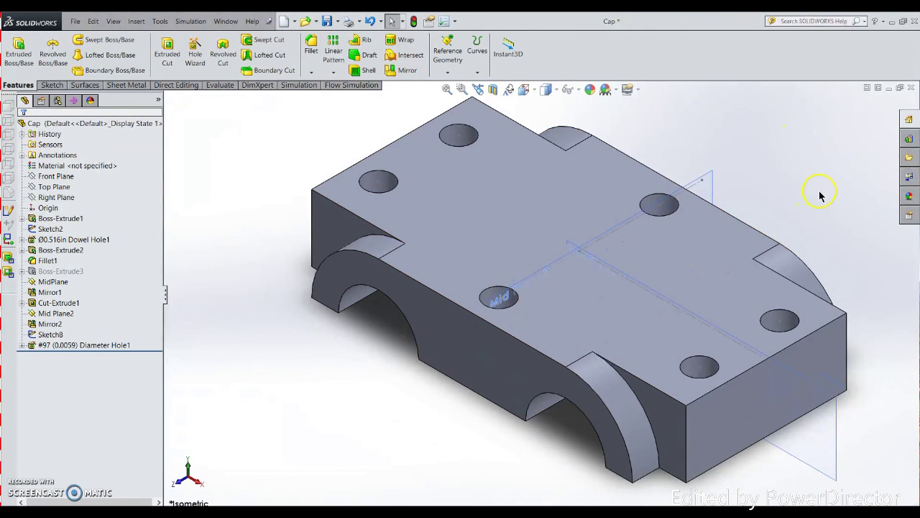
key("z")
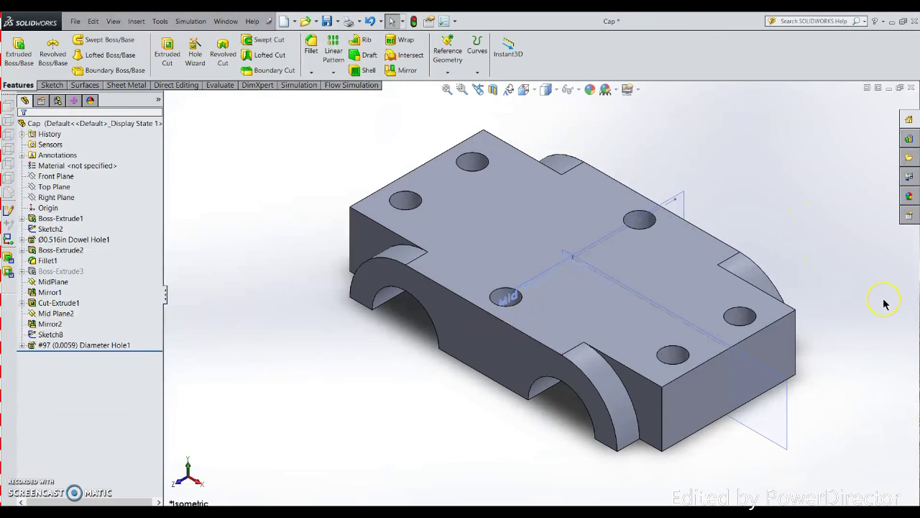
key("z")
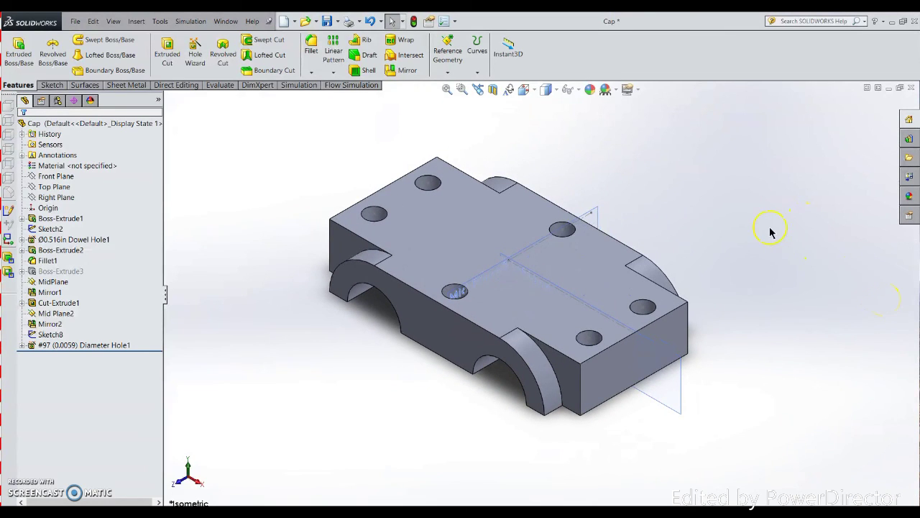
left_click(56, 282)
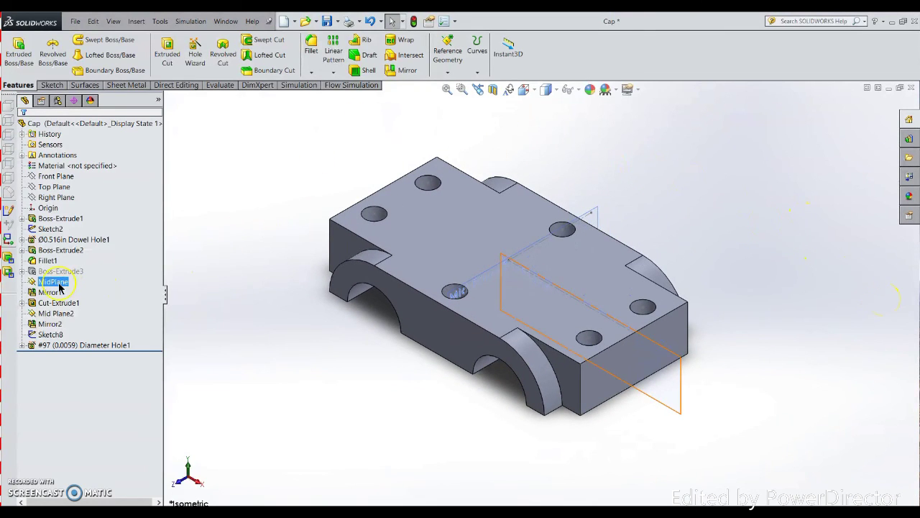
right_click(58, 284)
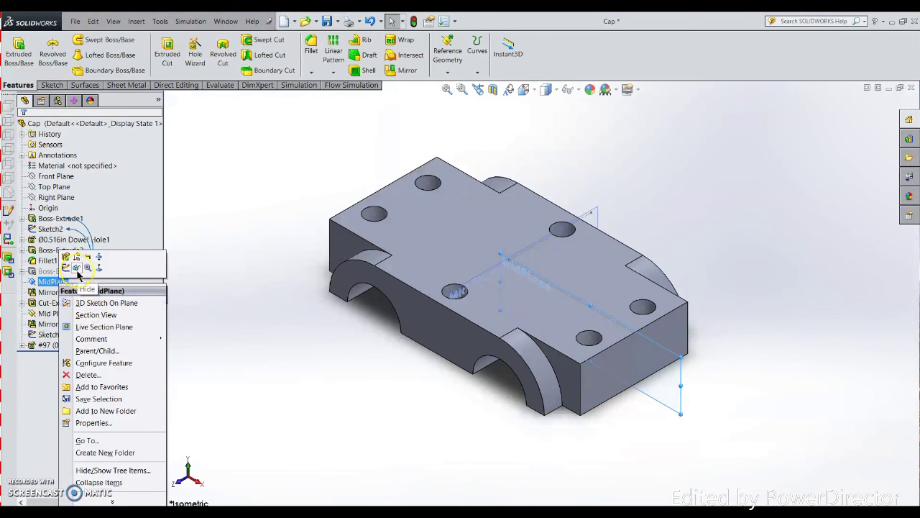
left_click(76, 269)
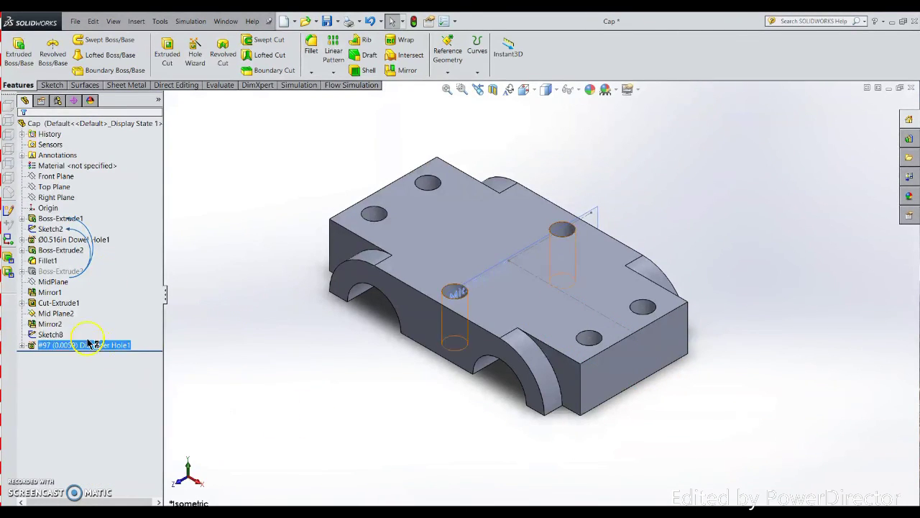
right_click(65, 316)
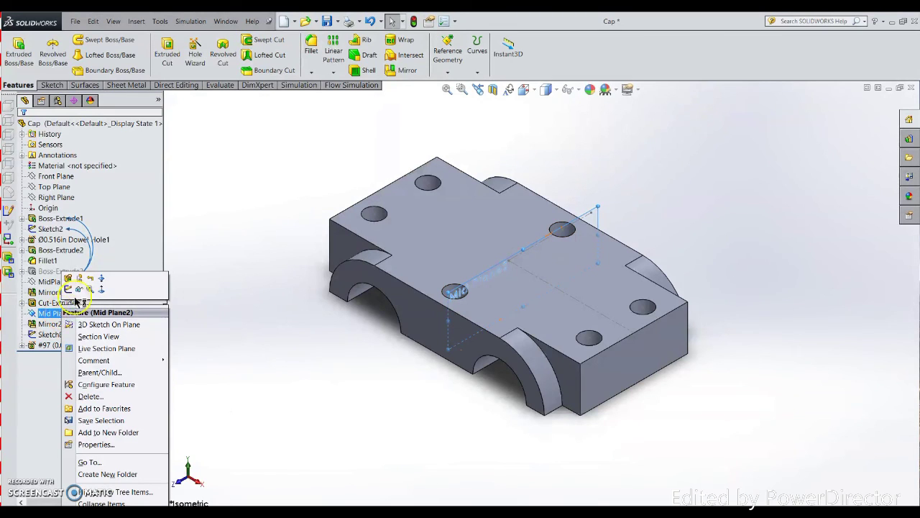
left_click(78, 290)
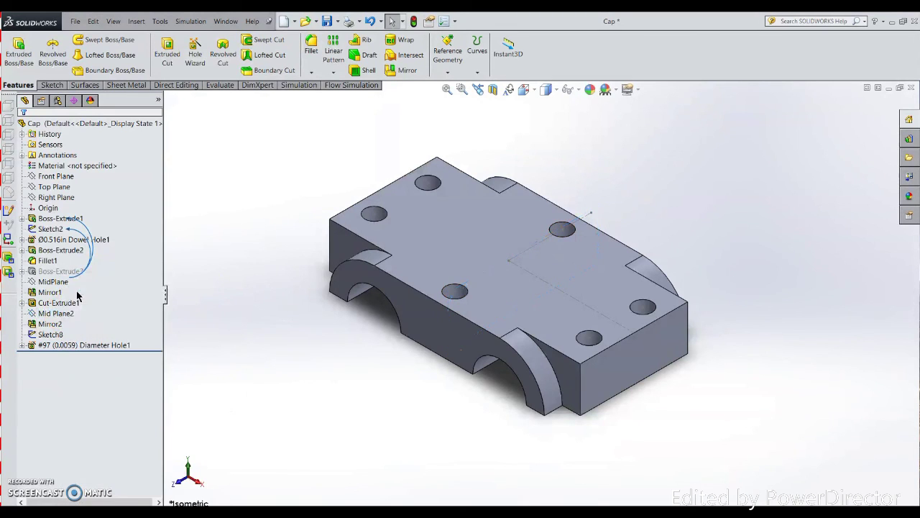
Hide Sketch2 and Sketch8
left_click(53, 230)
right_click(54, 235)
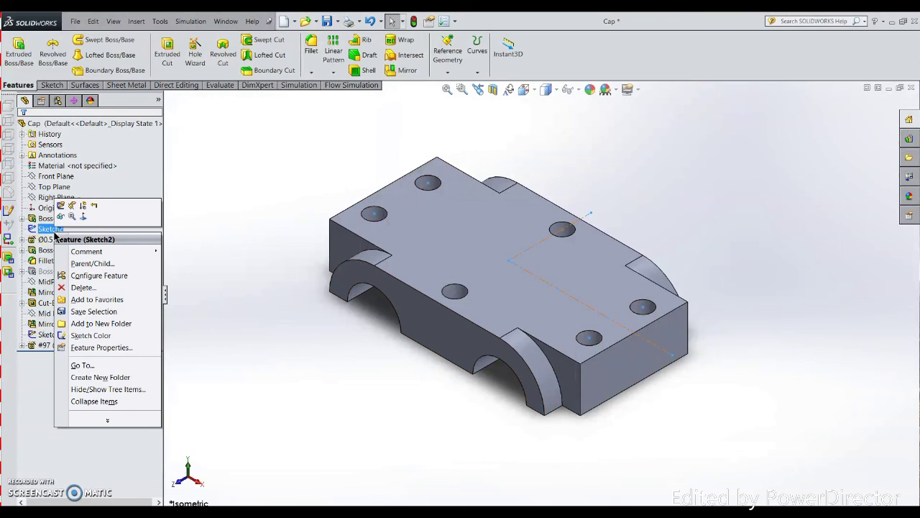
left_click(61, 215)
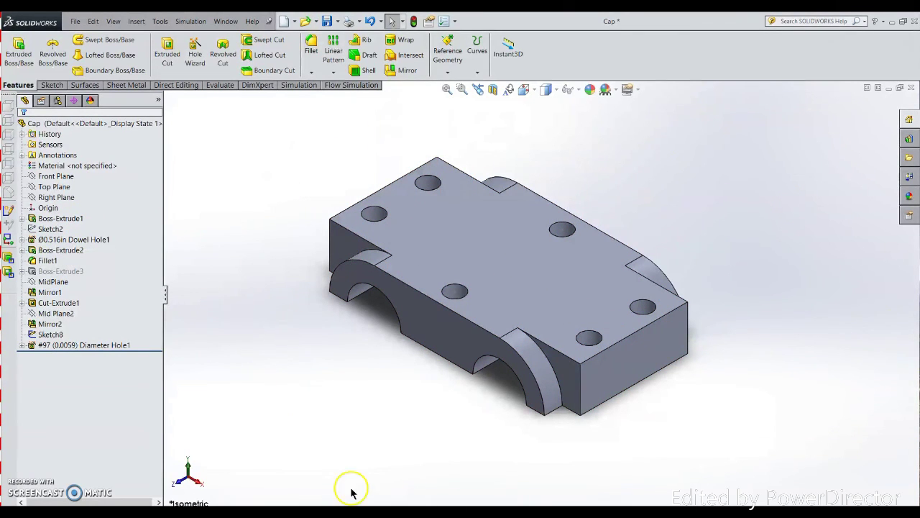
right_click(54, 334)
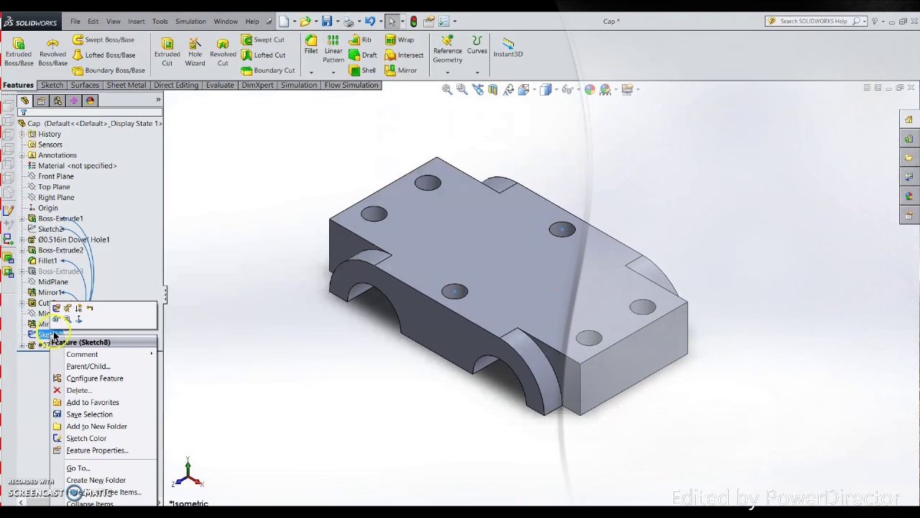
left_click(57, 320)
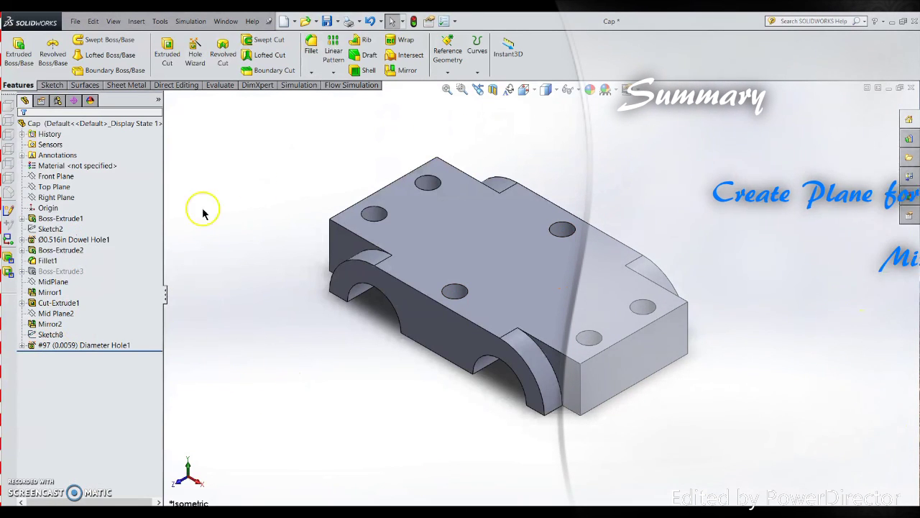